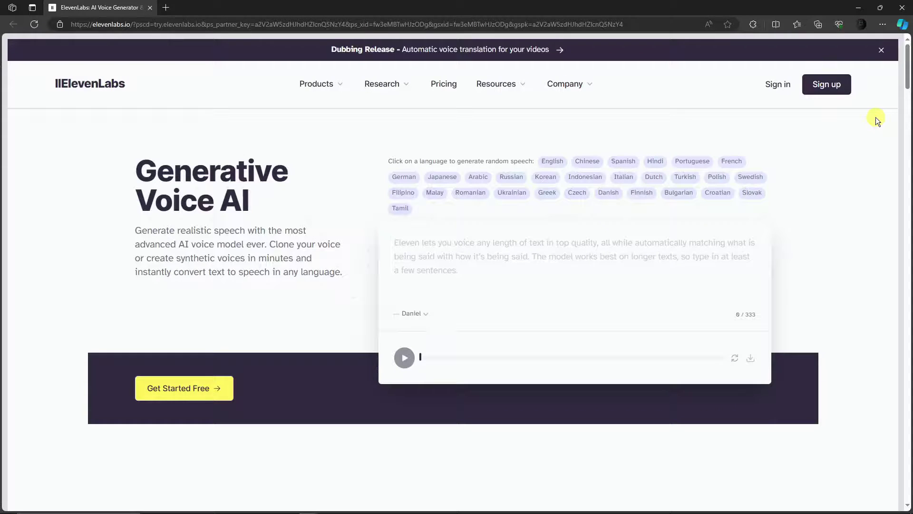
- Type 'A sample voice with a very good tone.' into the demo text box (37 / 333 characters)
scroll(855, 251, down, 5)
scroll(266, 206, down, 20)
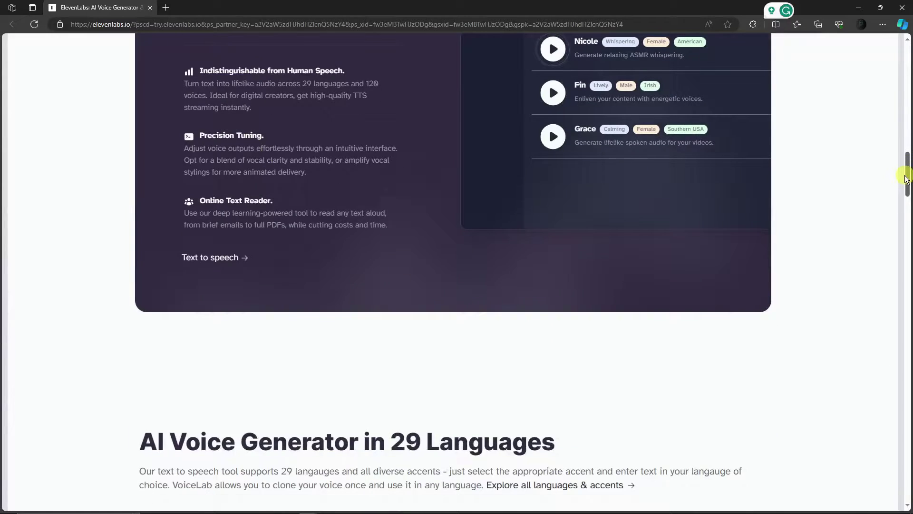
drag(906, 179, 906, 48)
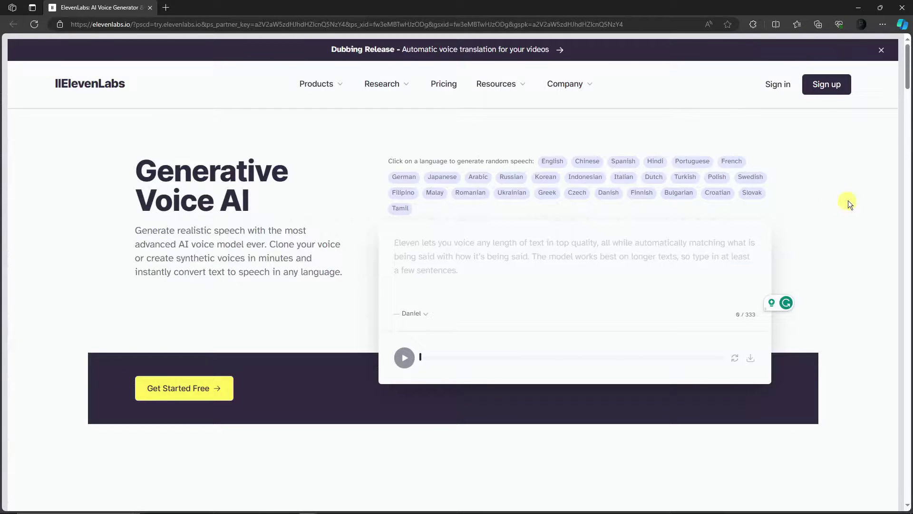
mouse_move(908, 83)
mouse_down()
mouse_move(909, 117)
mouse_move(908, 88)
mouse_up()
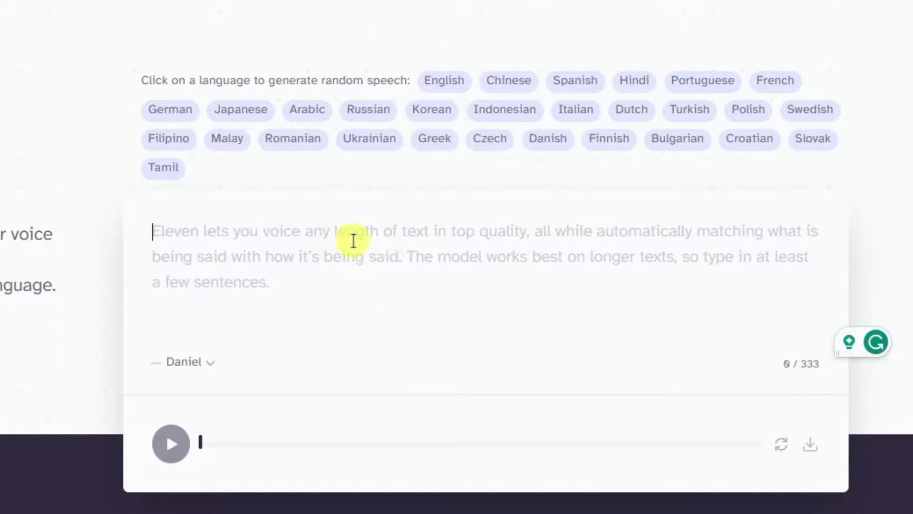
double_click(807, 363)
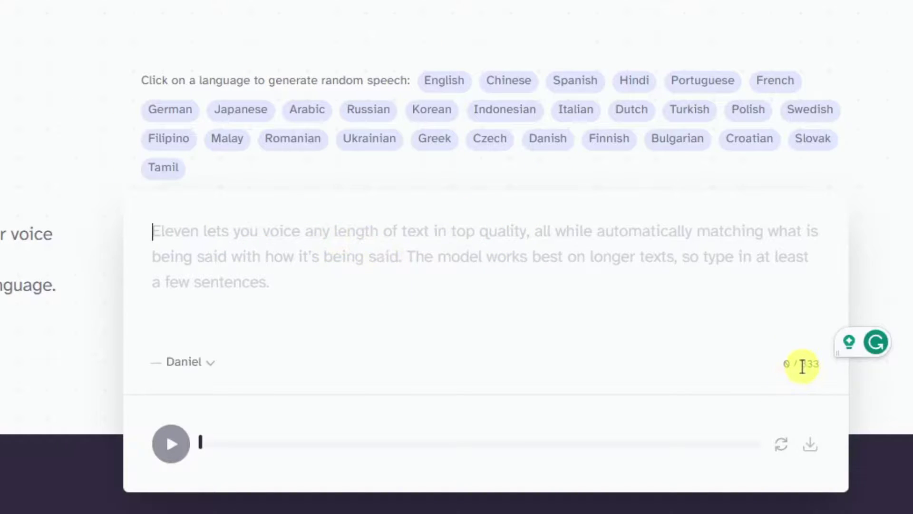
click(894, 266)
text(A sample v)
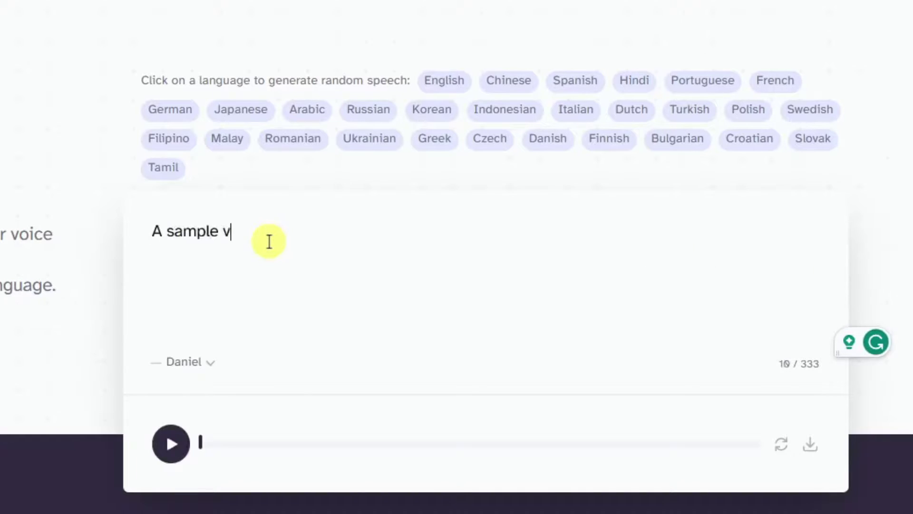
text(oice with )
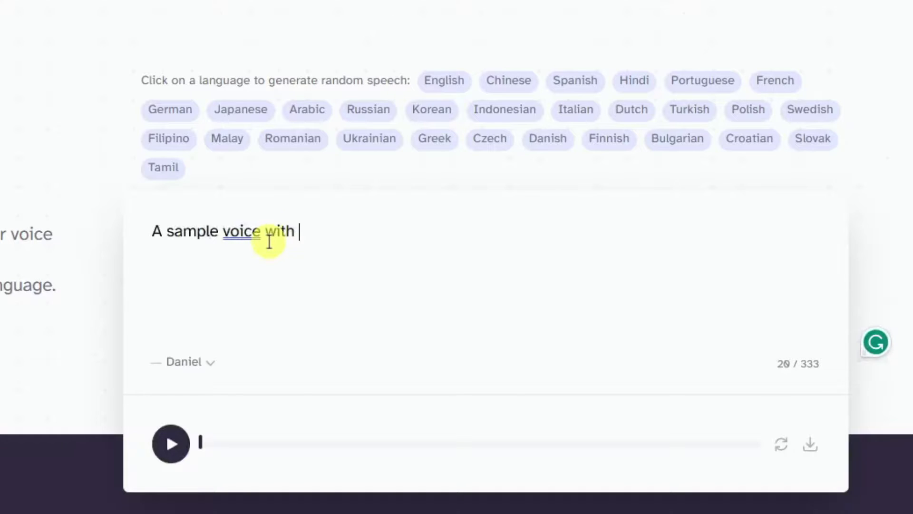
text(a ver)
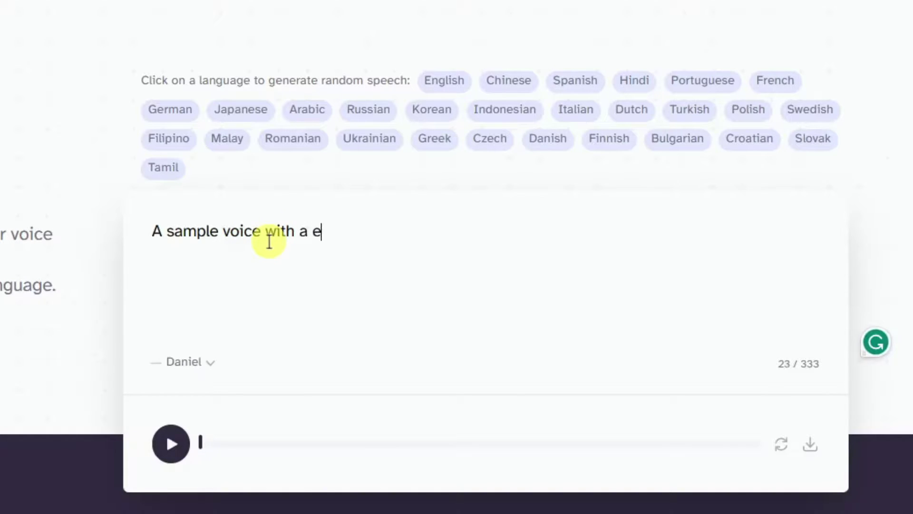
text(y good to)
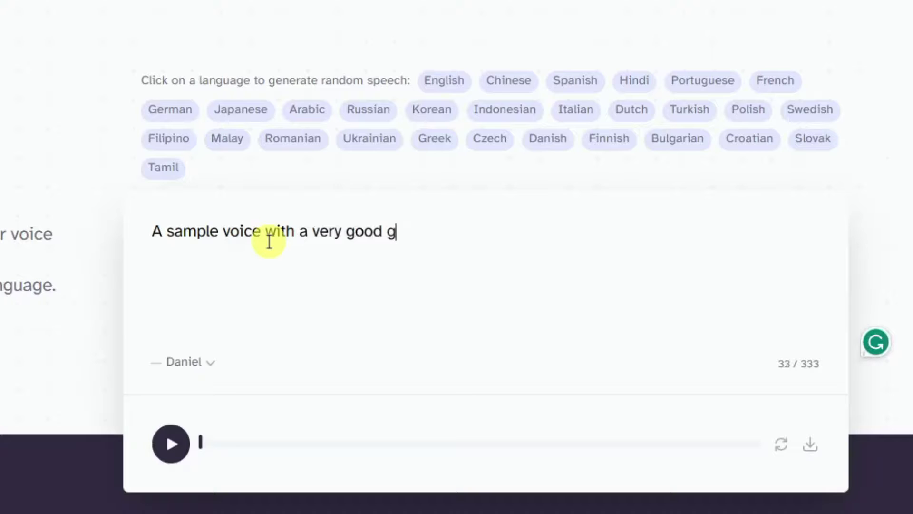
text(ne.)
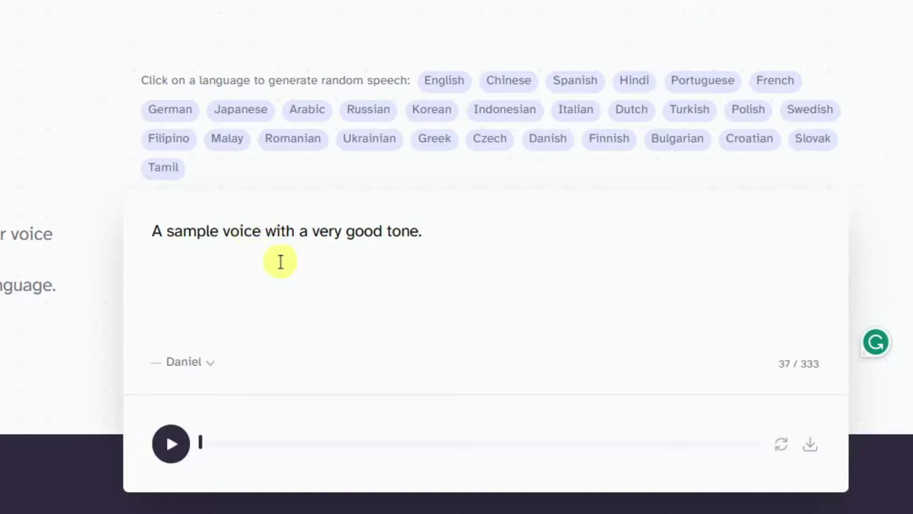
drag(152, 232, 442, 239)
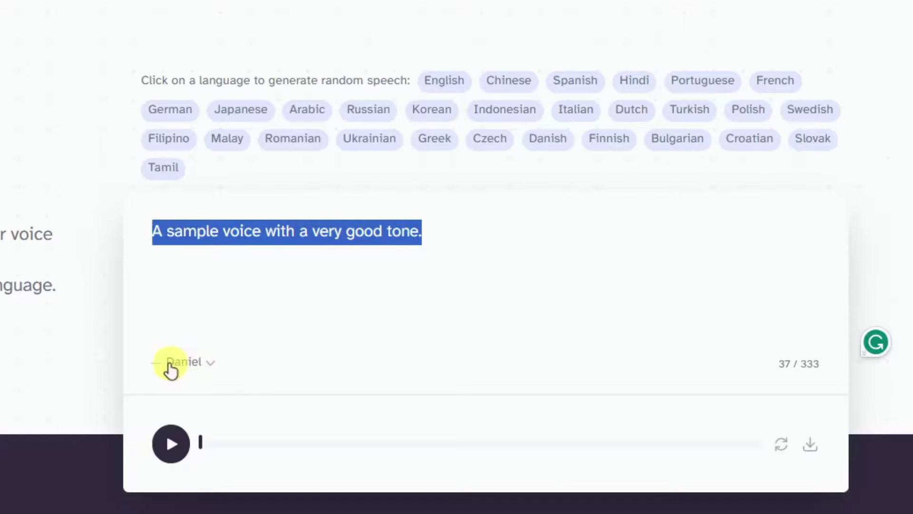
- Switch the demo voice from Daniel to Clyde
click(217, 365)
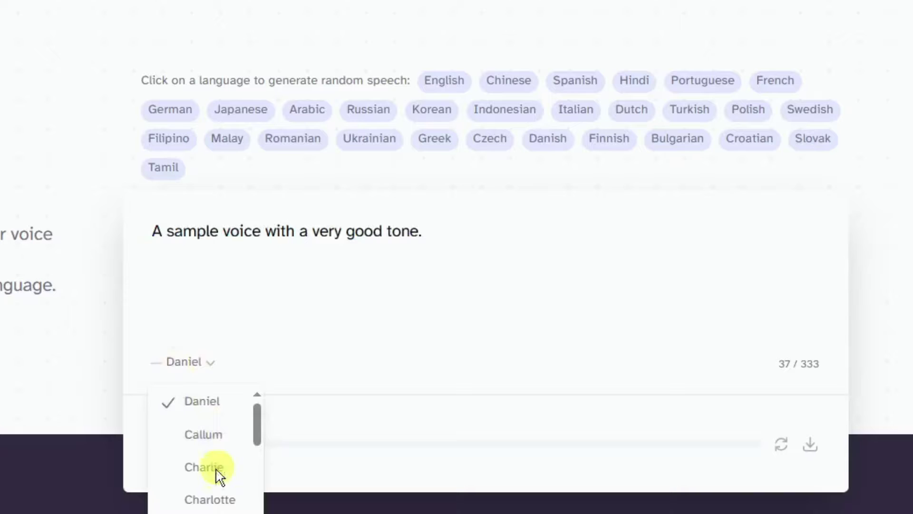
mouse_move(256, 436)
mouse_down()
mouse_move(262, 513)
mouse_move(255, 456)
mouse_move(266, 422)
mouse_up()
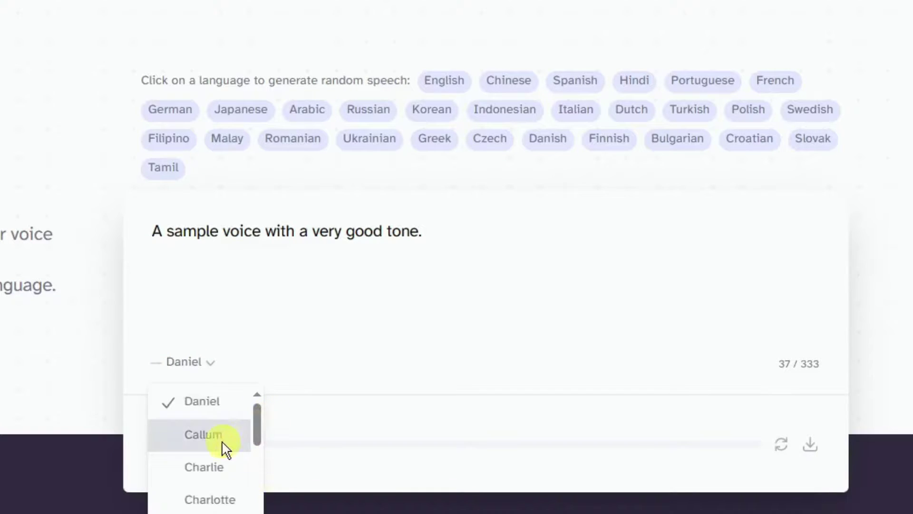
click(207, 513)
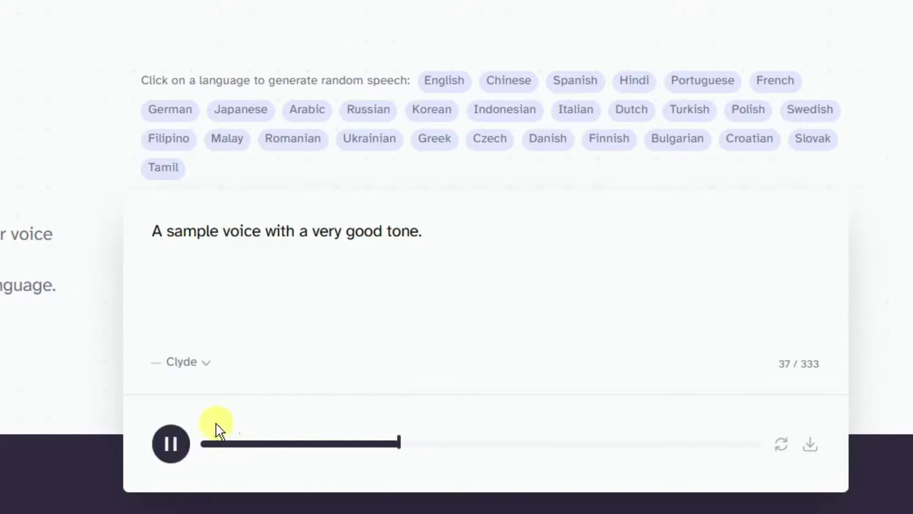
- Rewind the Clyde clip to its beginning and play it back
click(175, 447)
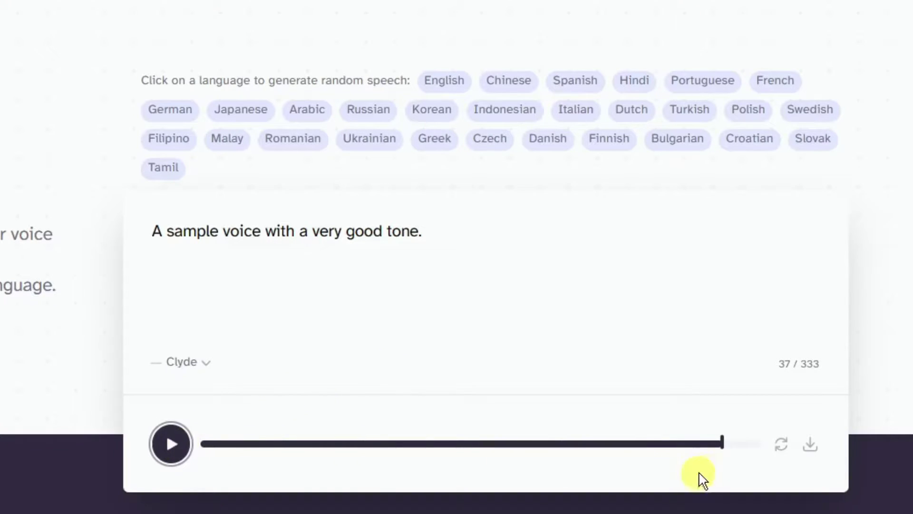
drag(635, 443, 179, 443)
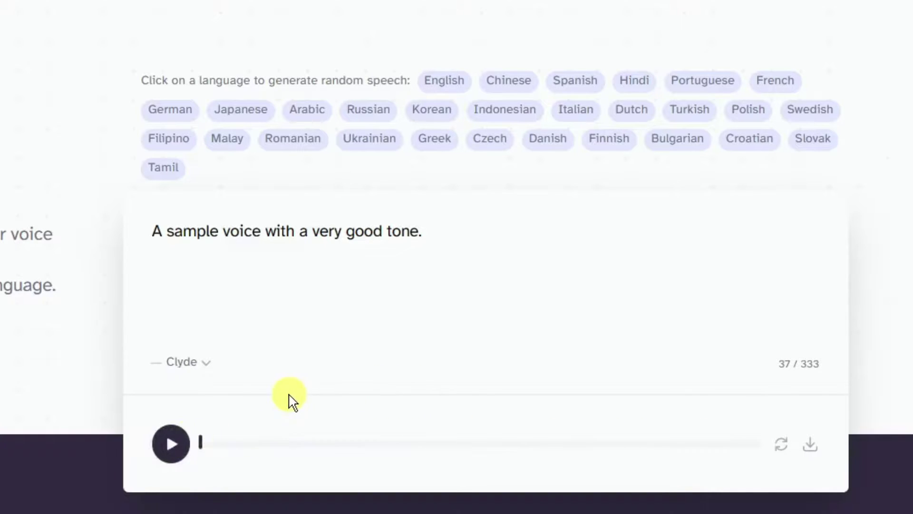
click(171, 447)
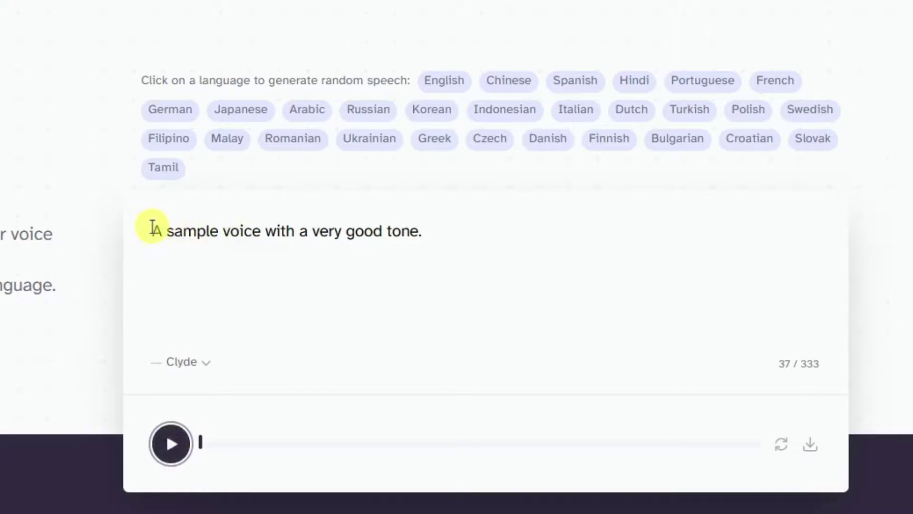
drag(152, 227, 452, 236)
click(450, 289)
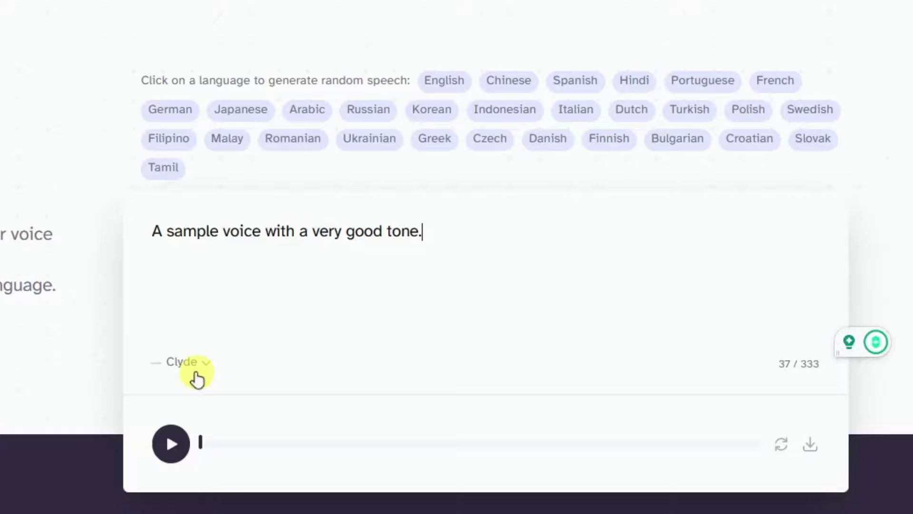
- Download the Clyde clip as ElevenLabs_2023-11-15T11_33_57_Clyde.mp3 and locate it in Downloads
triple_click(379, 232)
click(450, 263)
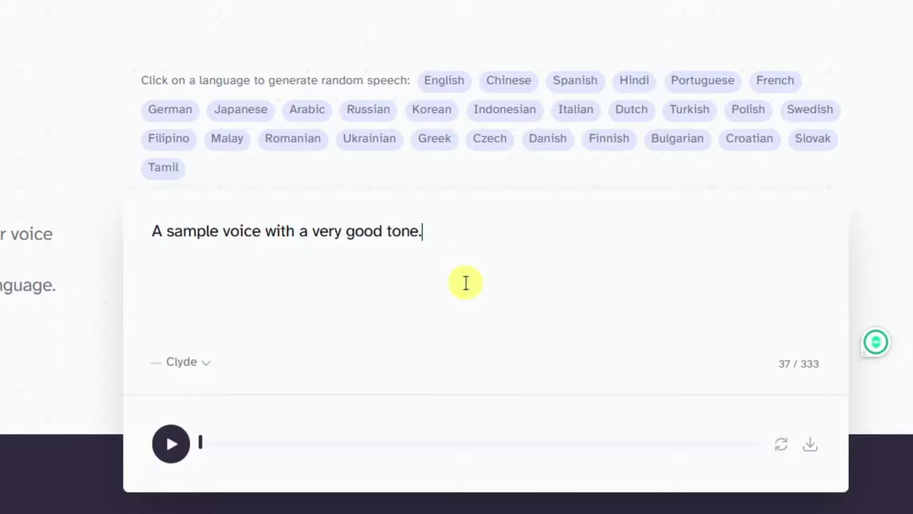
click(808, 448)
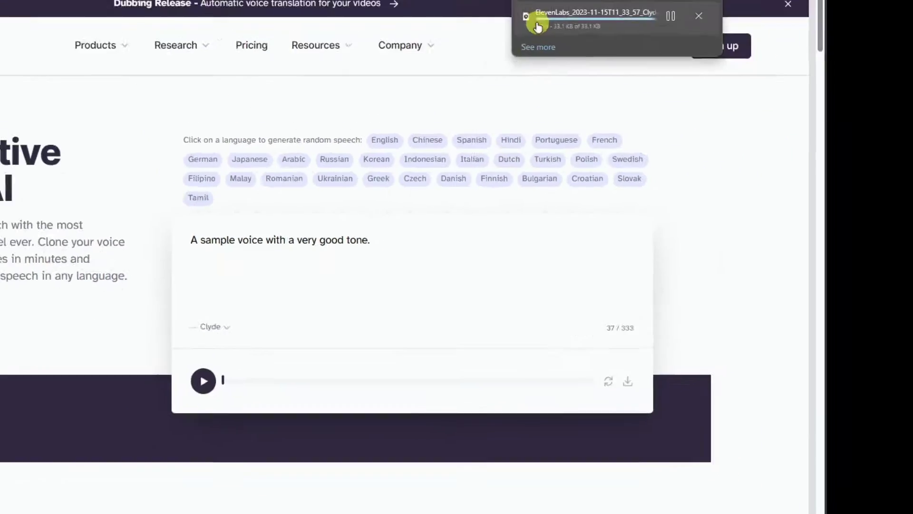
click(677, 67)
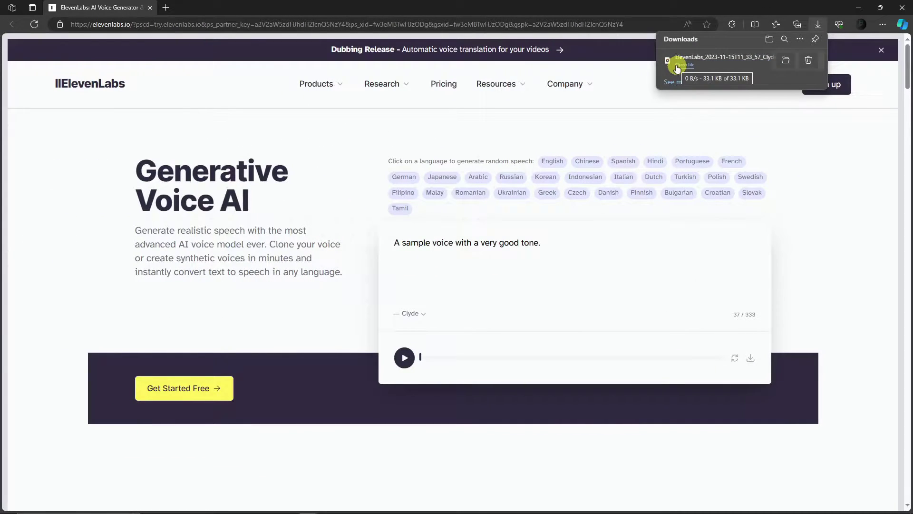
click(786, 60)
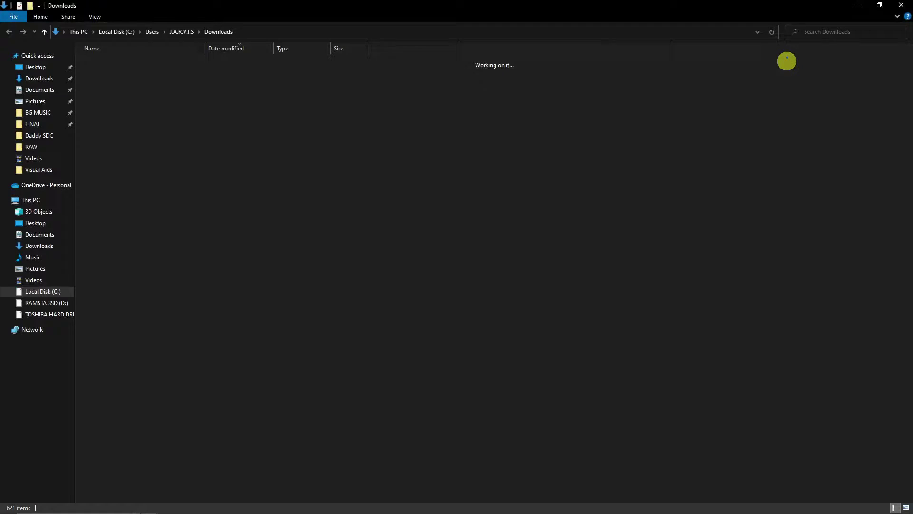
click(890, 7)
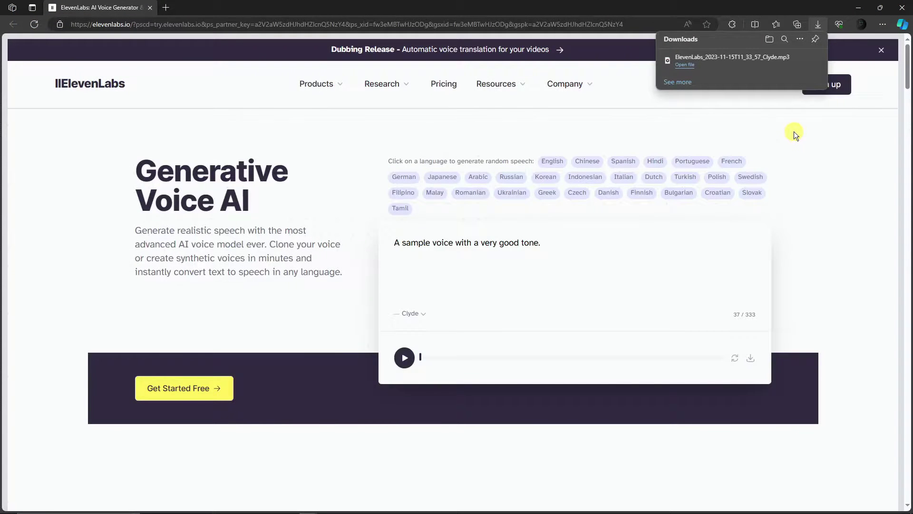
click(842, 186)
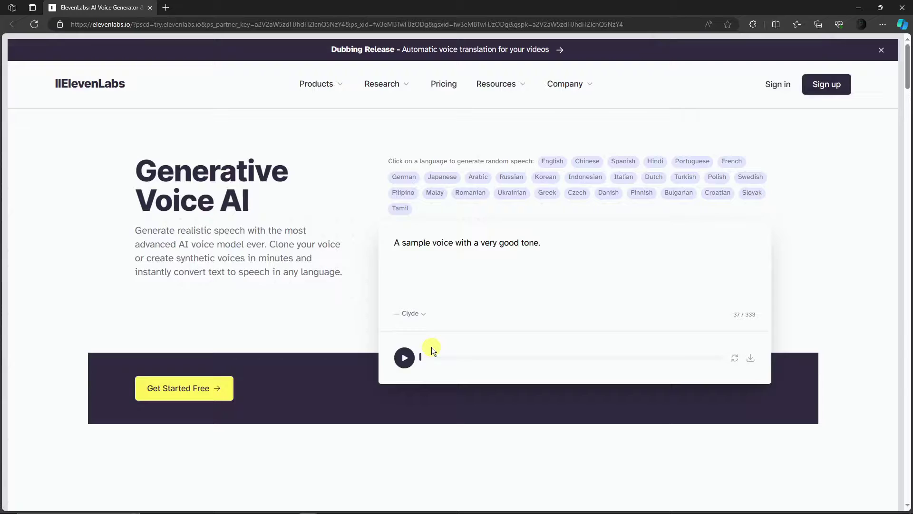
- Check the voice list again, keeping Clyde selected
click(421, 315)
scroll(428, 382, down, 5)
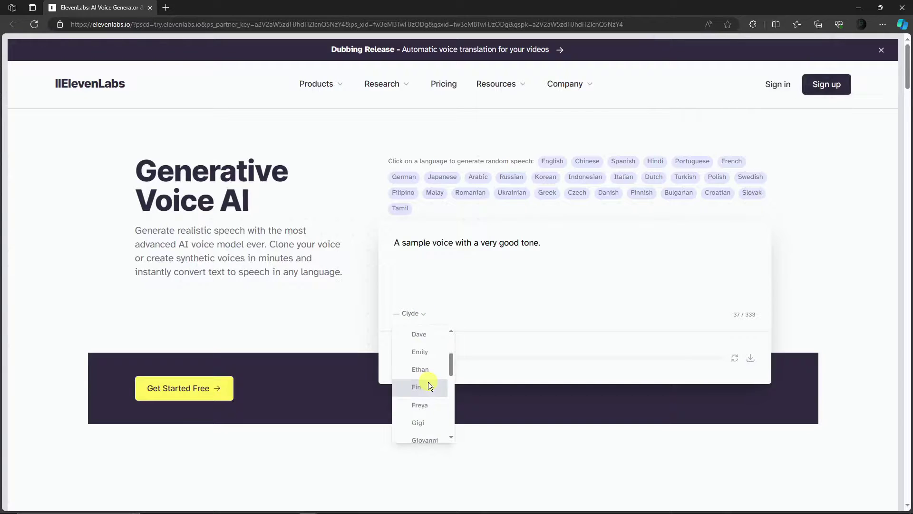
scroll(445, 369, up, 5)
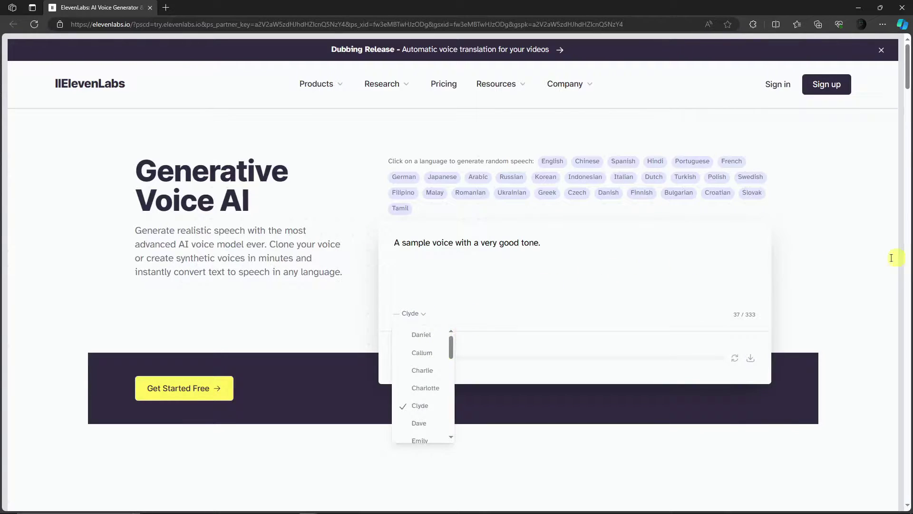
click(851, 245)
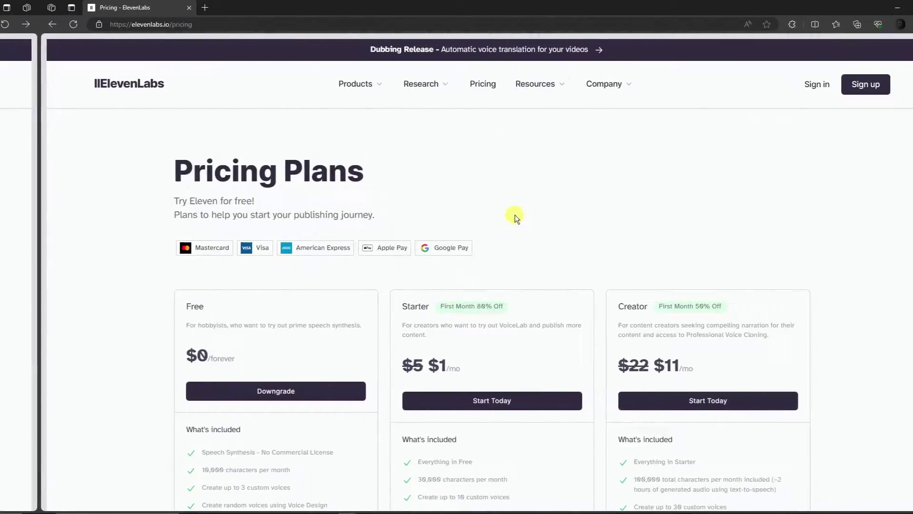
- Scroll to the Free plan and highlight its 10,000 characters per month limit
scroll(495, 215, down, 10)
drag(909, 183, 897, 92)
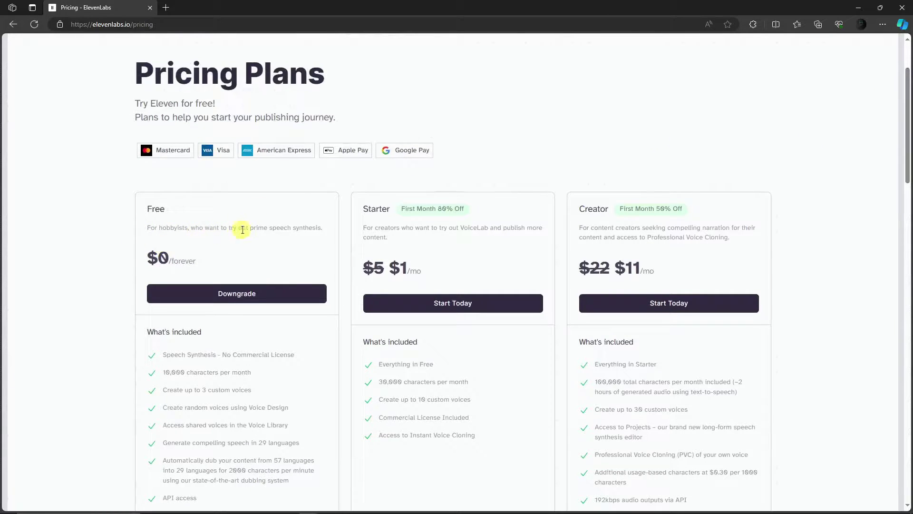
drag(909, 91, 891, 92)
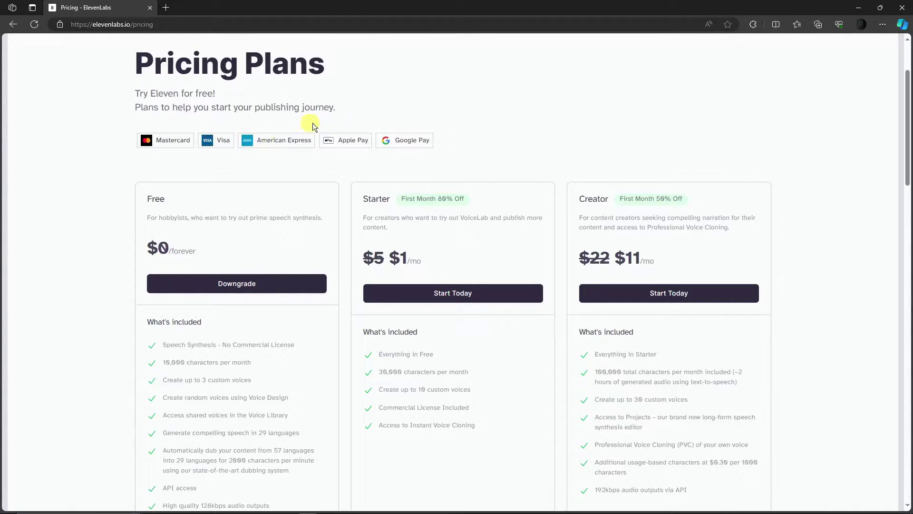
scroll(908, 90, down, 3)
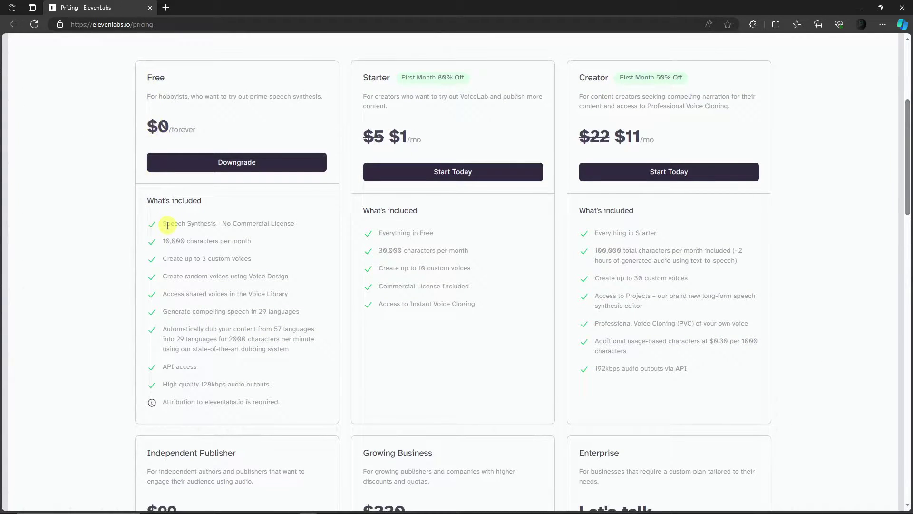
drag(163, 225, 133, 244)
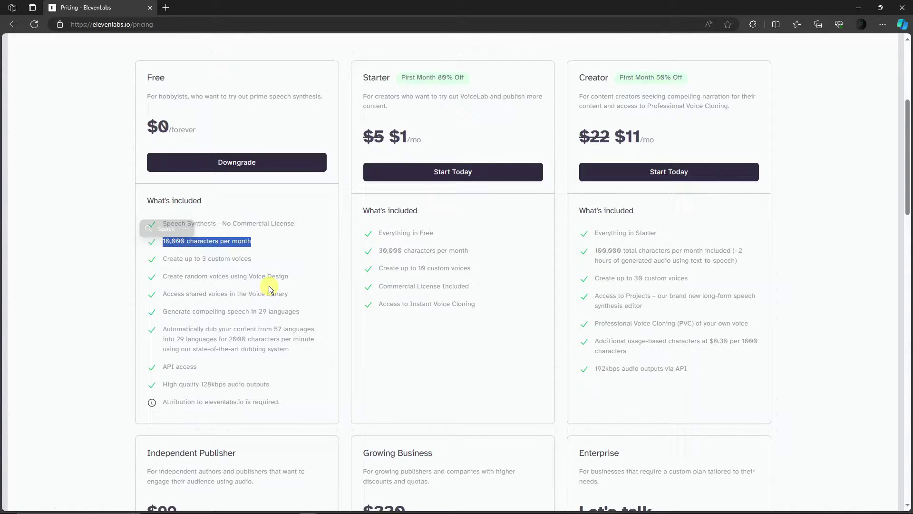
click(261, 243)
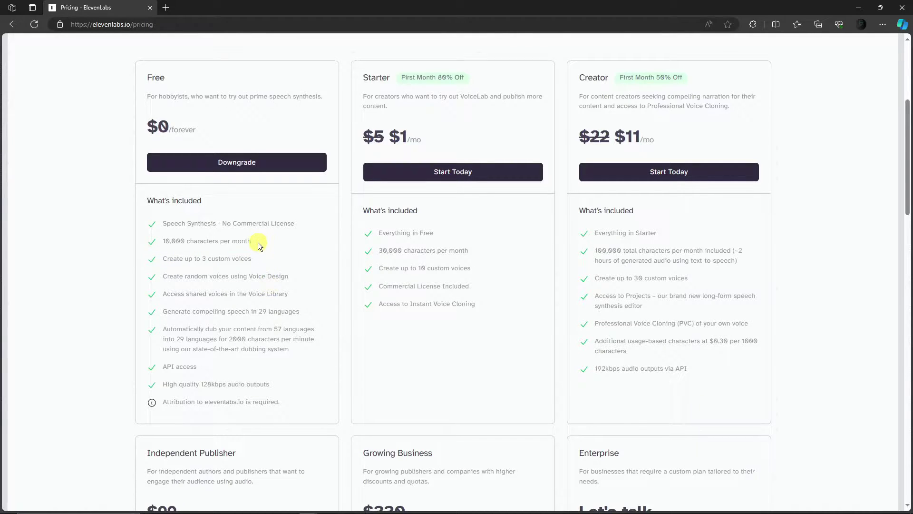
drag(258, 242, 164, 241)
click(256, 244)
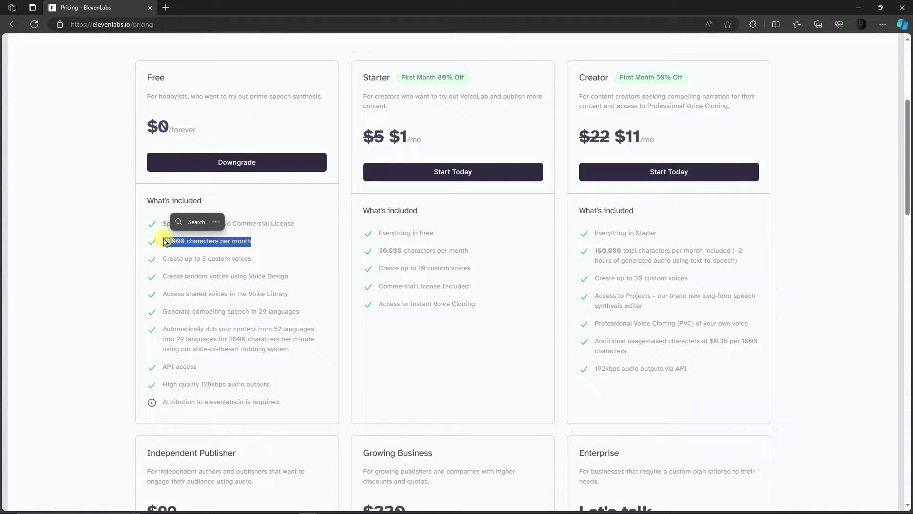
click(202, 260)
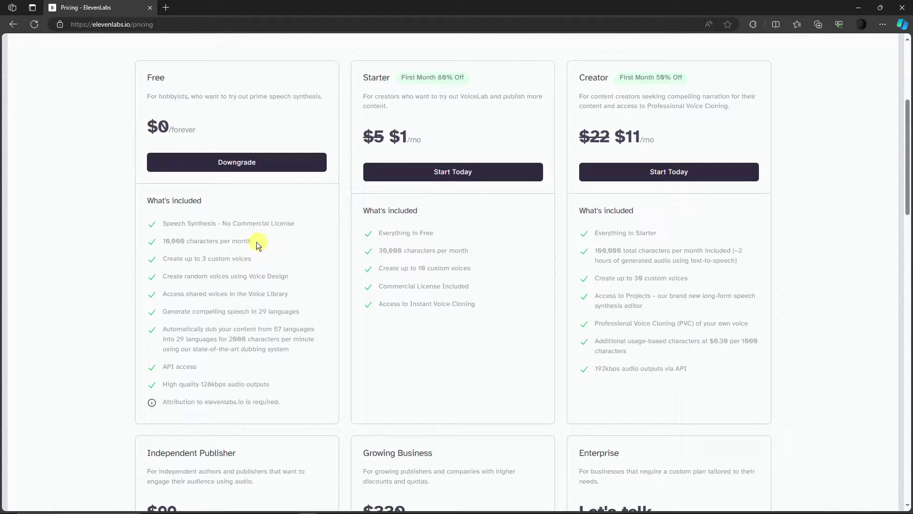
drag(258, 242, 152, 242)
click(239, 276)
- Highlight the Free plan's 3 custom voices limit and API access feature
drag(262, 258, 157, 260)
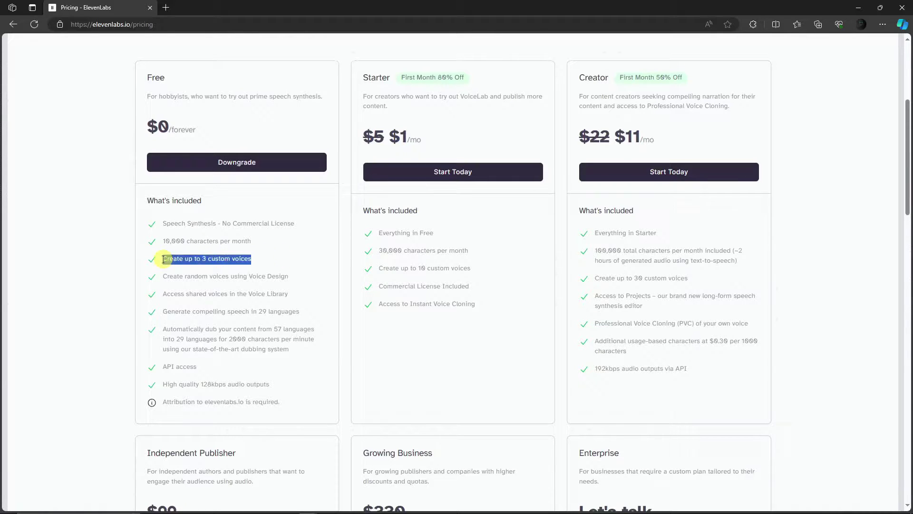
click(160, 284)
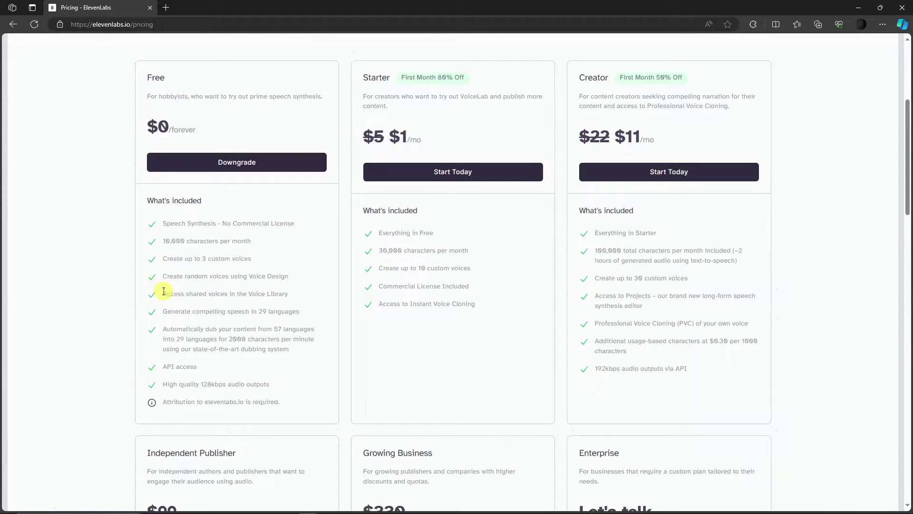
triple_click(199, 367)
click(264, 392)
triple_click(176, 367)
click(235, 389)
- Highlight the struck-through $5 price on the Starter plan
scroll(414, 158, down, 1)
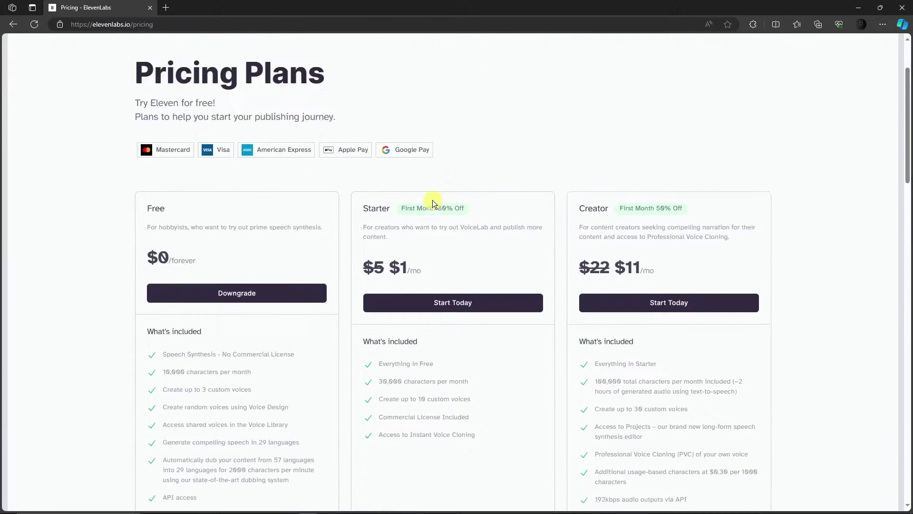
scroll(433, 203, up, 1)
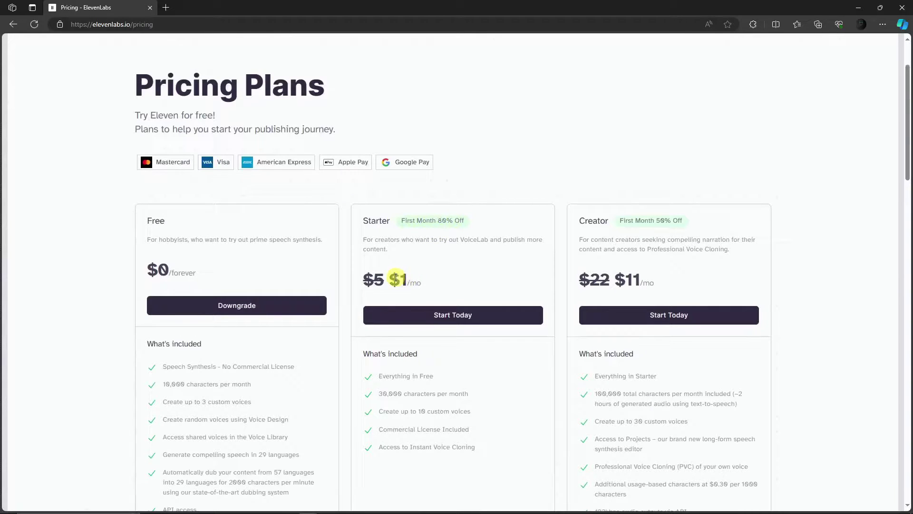
drag(370, 279, 374, 298)
scroll(375, 281, down, 2)
scroll(467, 369, down, 1)
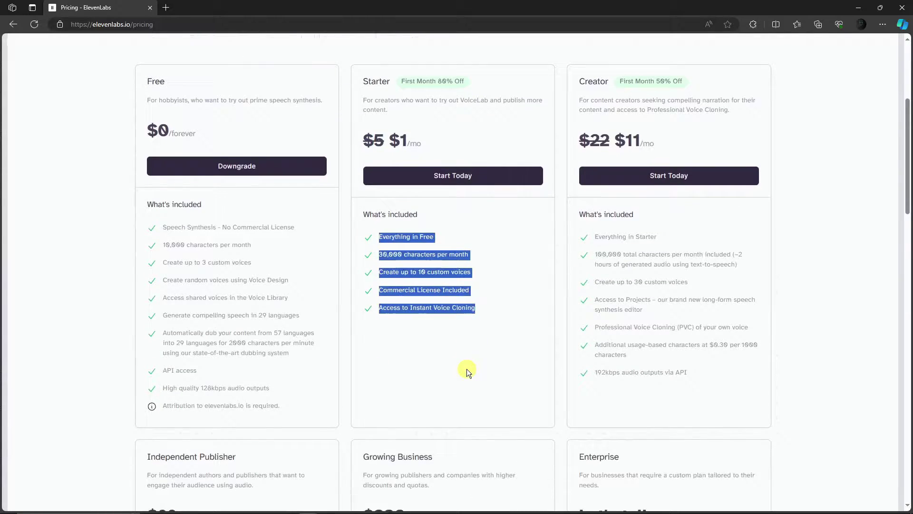
- Highlight the Creator plan's title and its $22 → $11 price
double_click(635, 132)
click(586, 136)
scroll(536, 288, down, 4)
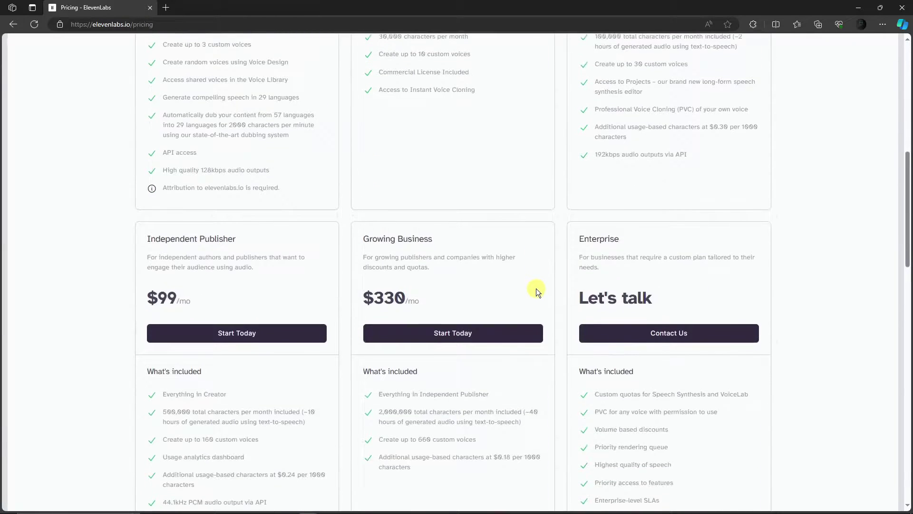
scroll(535, 289, down, 3)
scroll(535, 287, up, 7)
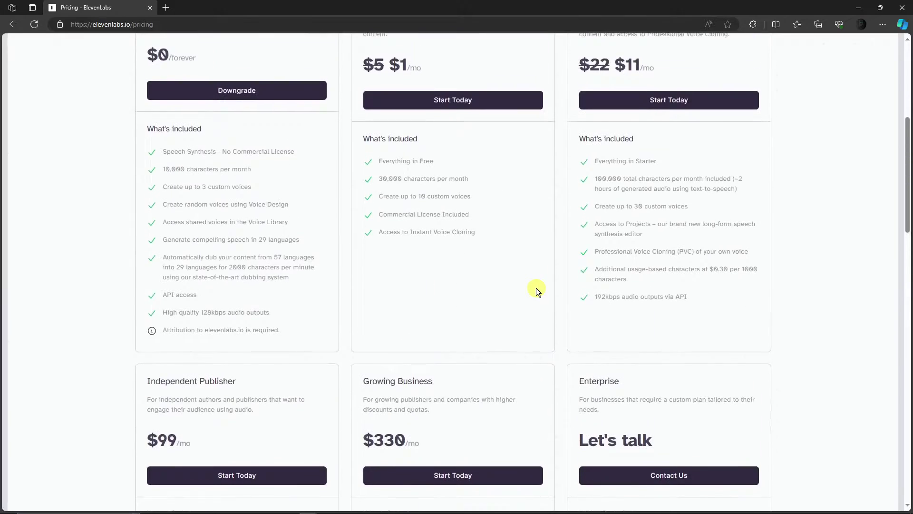
scroll(535, 288, up, 1)
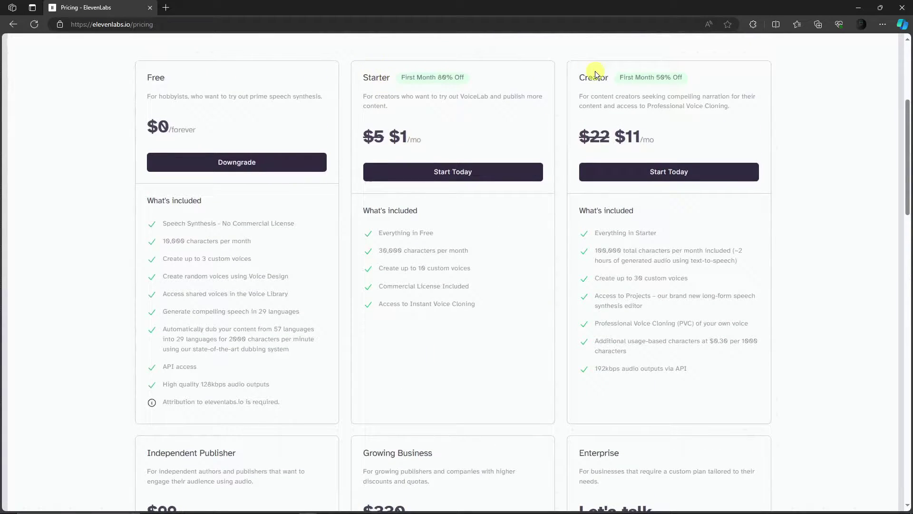
drag(582, 77, 612, 84)
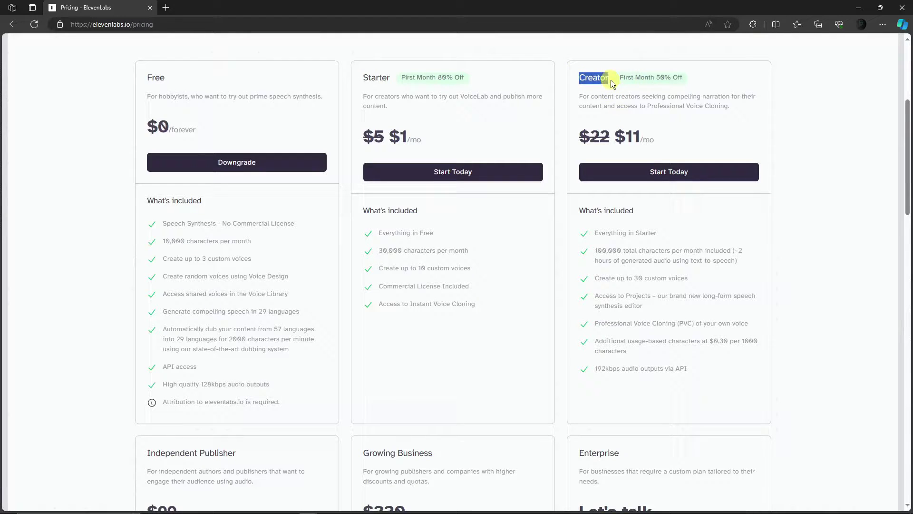
click(612, 84)
drag(658, 138, 580, 92)
click(572, 71)
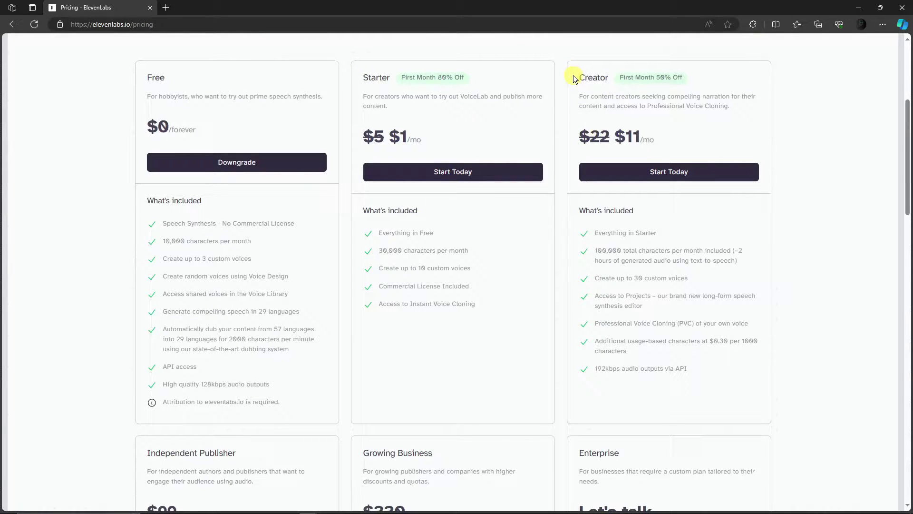
scroll(591, 280, down, 12)
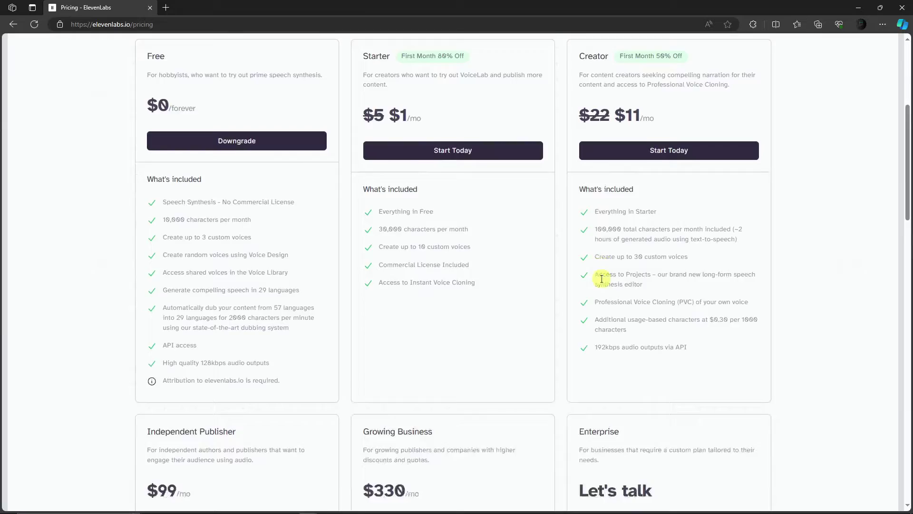
scroll(602, 279, up, 11)
scroll(613, 297, up, 8)
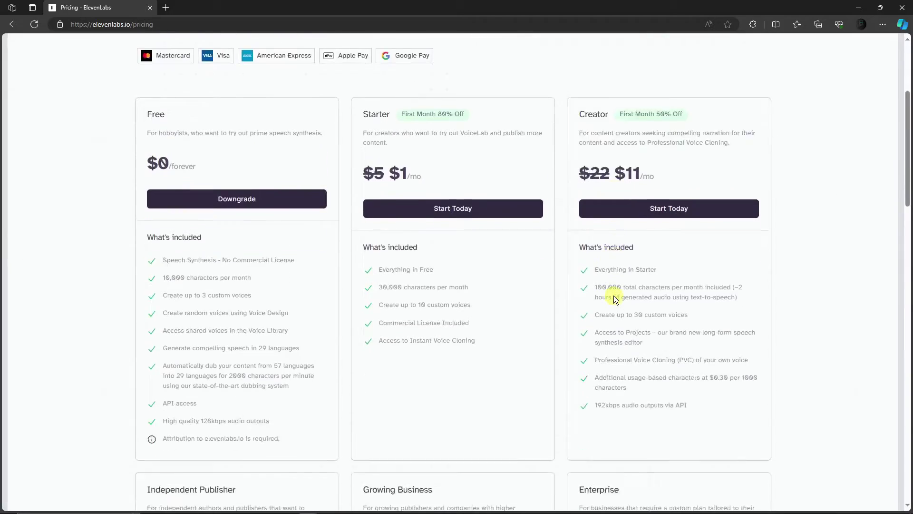
scroll(909, 109, down, 1)
scroll(909, 109, up, 4)
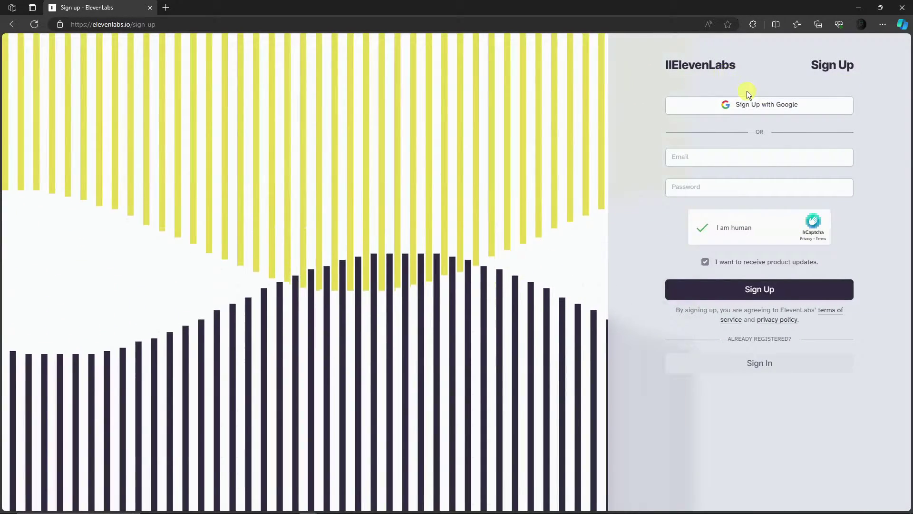
- Sign up with Google, choosing the second Google account
click(771, 107)
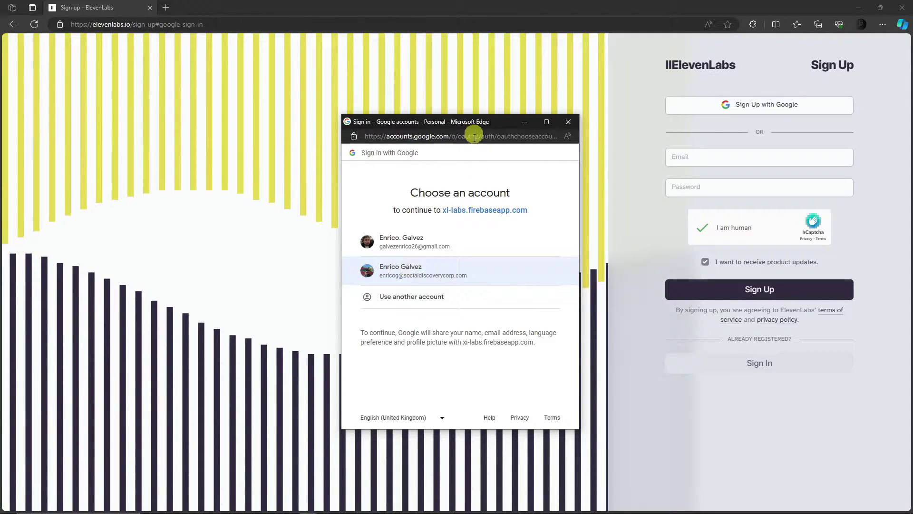
click(399, 272)
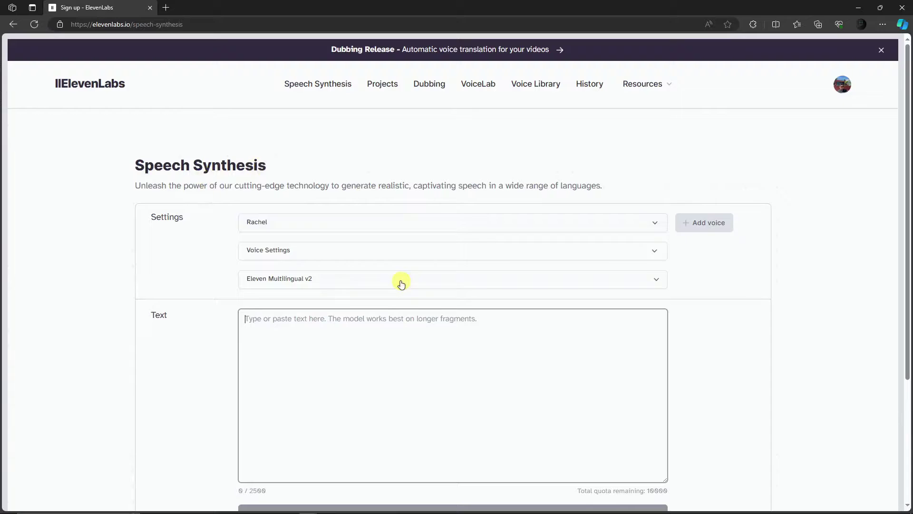
scroll(646, 349, down, 2)
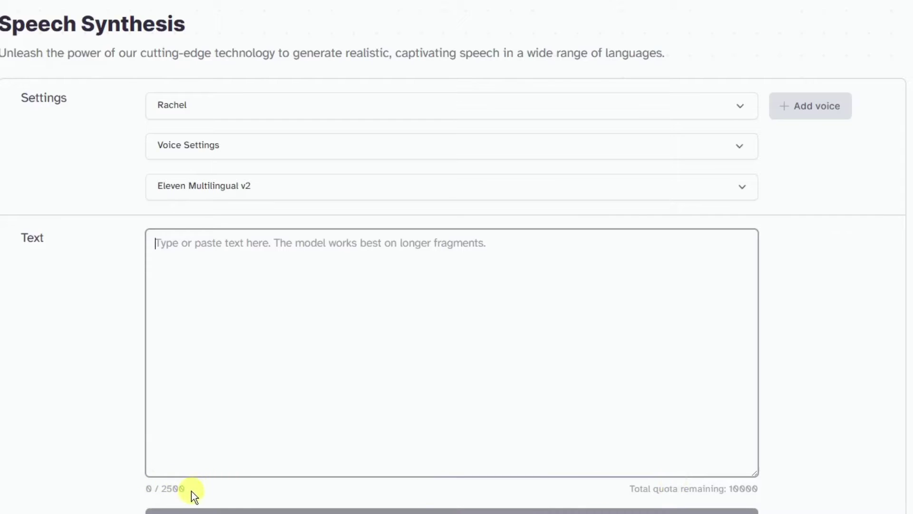
double_click(190, 490)
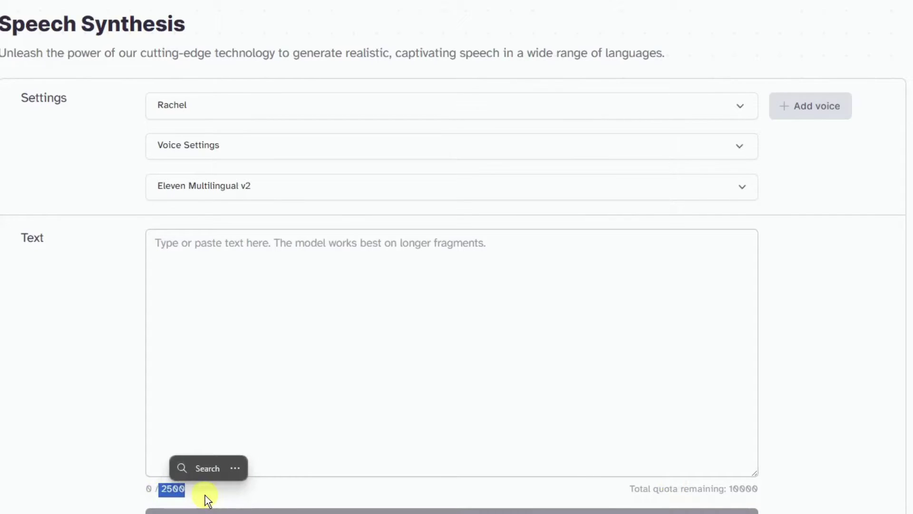
click(204, 495)
drag(758, 491, 728, 493)
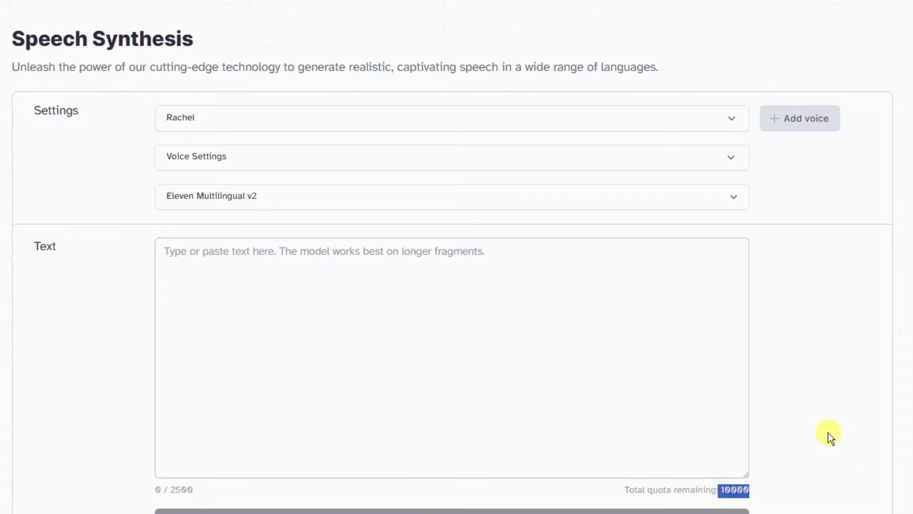
click(828, 432)
scroll(829, 432, down, 3)
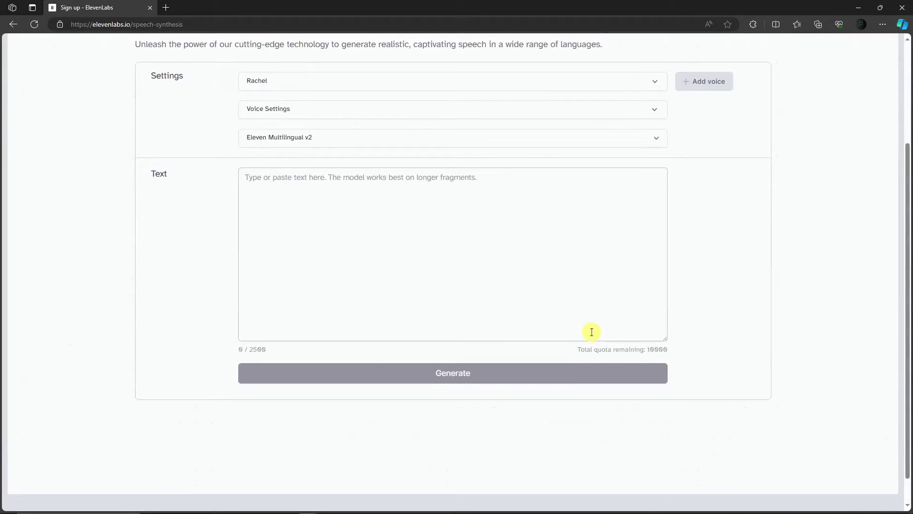
scroll(592, 332, up, 3)
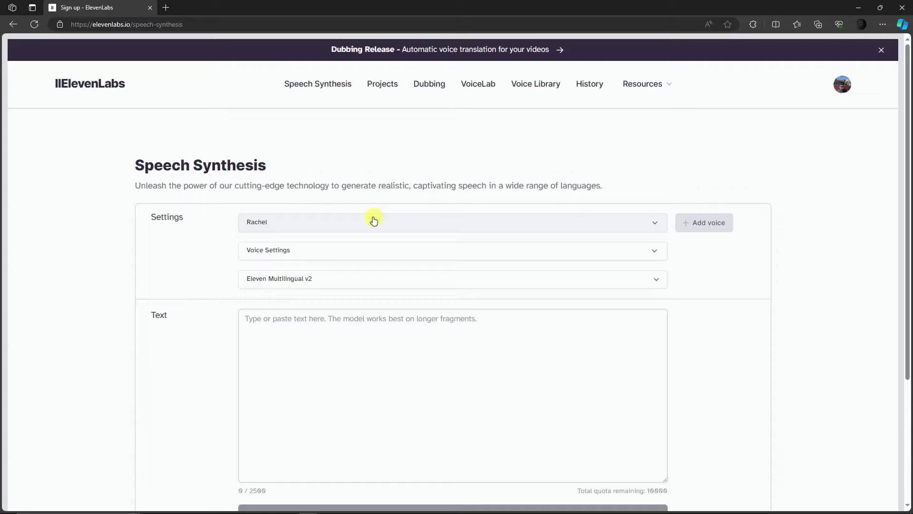
- Preview the Adam and Liam voices from the voice list
click(647, 227)
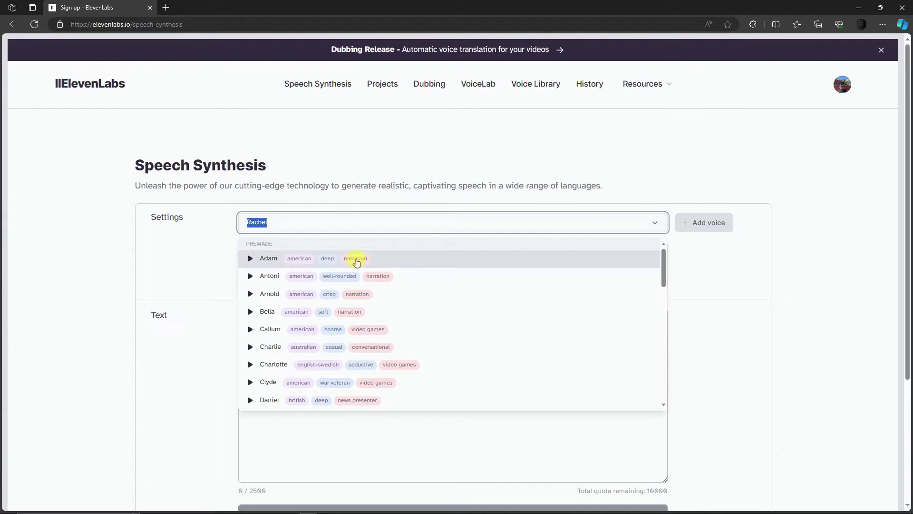
scroll(346, 295, down, 3)
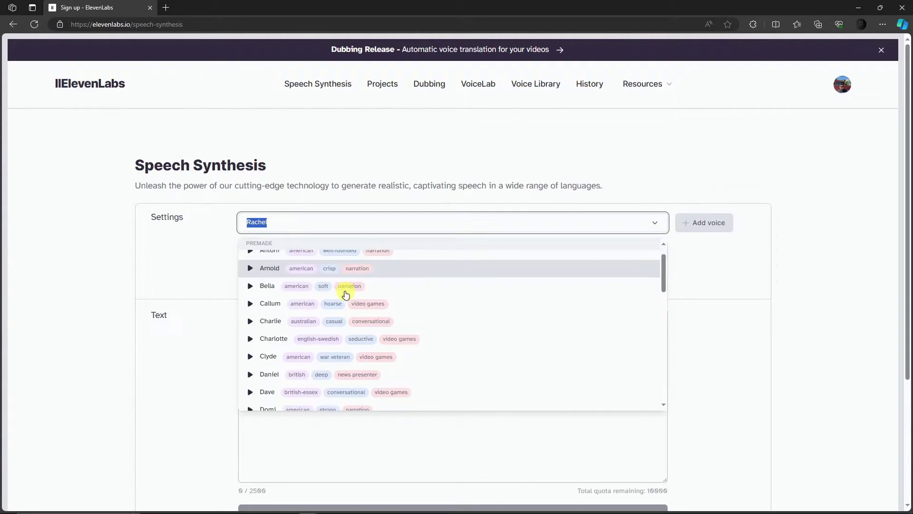
scroll(337, 309, up, 3)
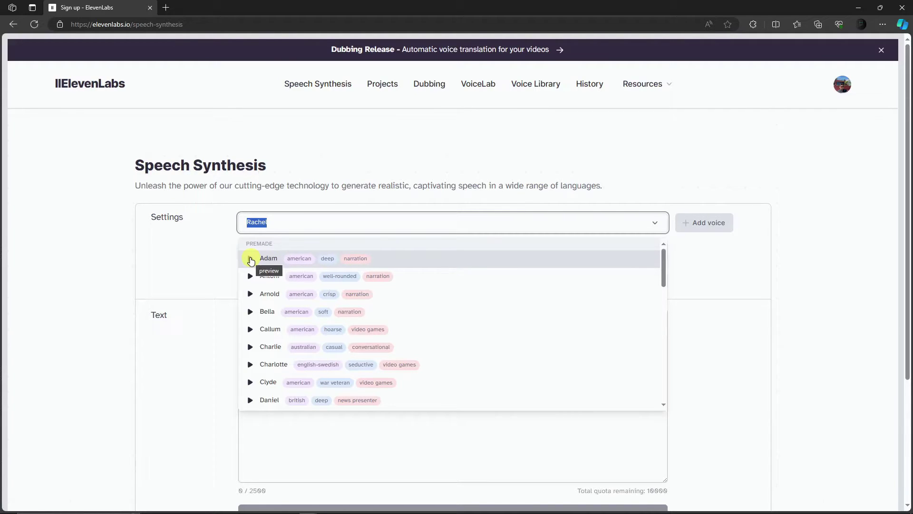
click(250, 259)
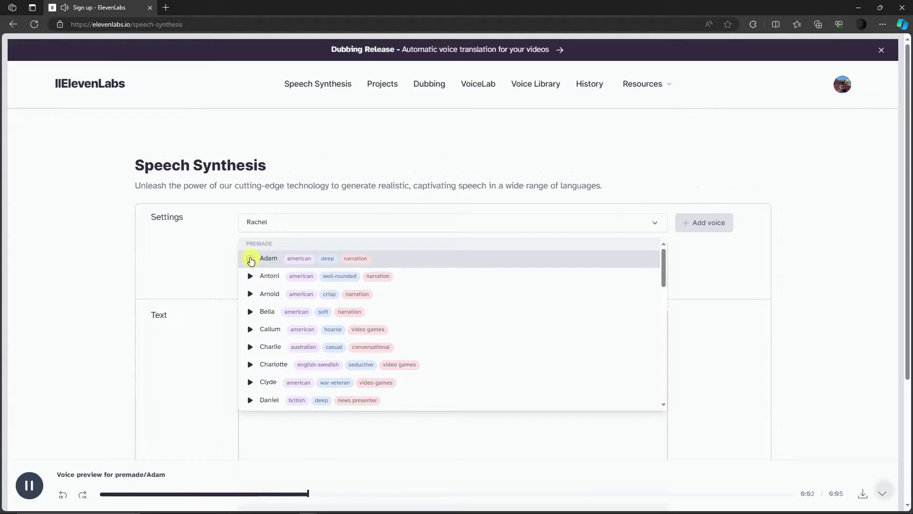
click(27, 485)
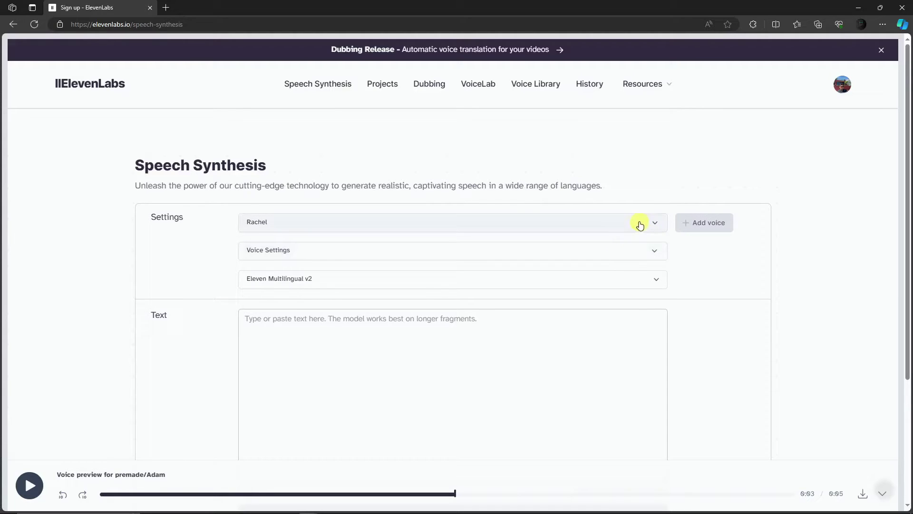
click(656, 222)
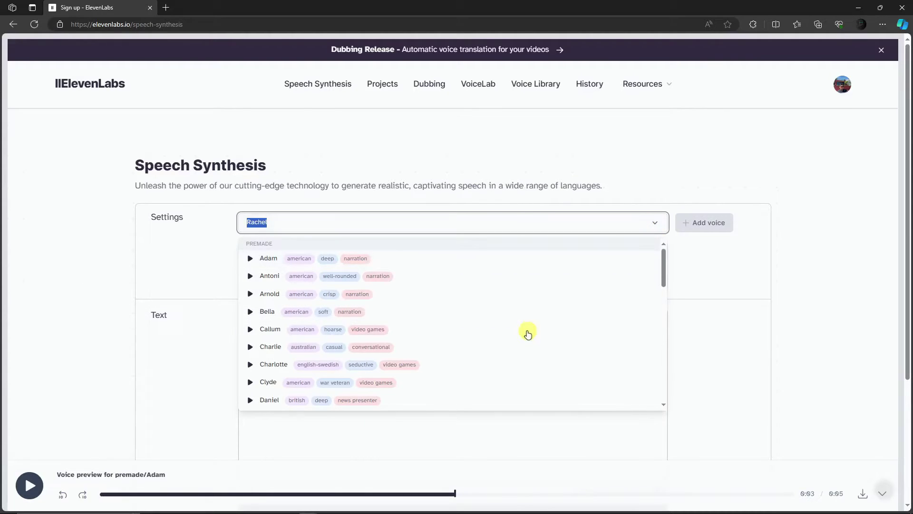
scroll(532, 336, down, 3)
scroll(534, 336, down, 5)
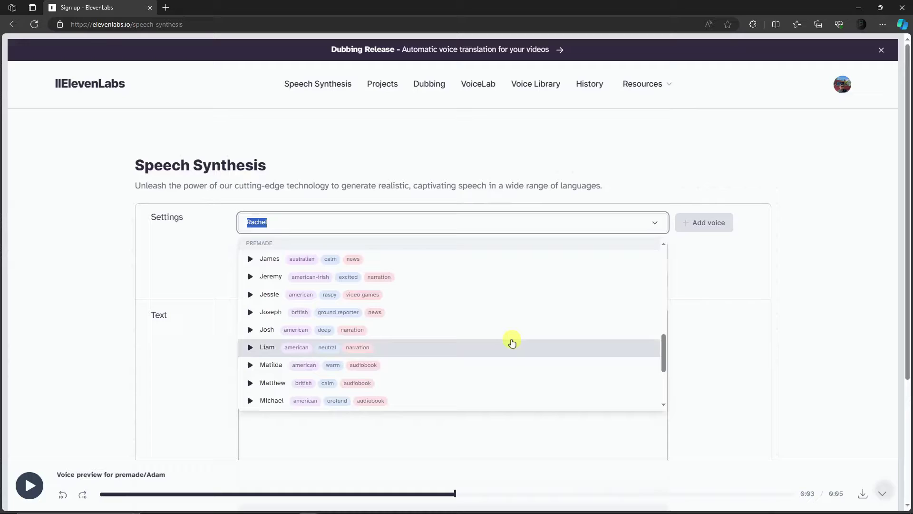
click(248, 348)
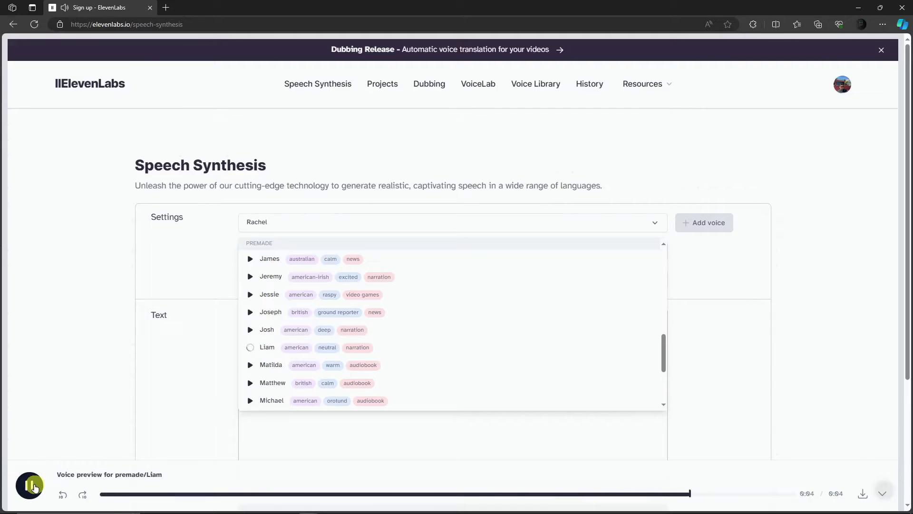
click(30, 480)
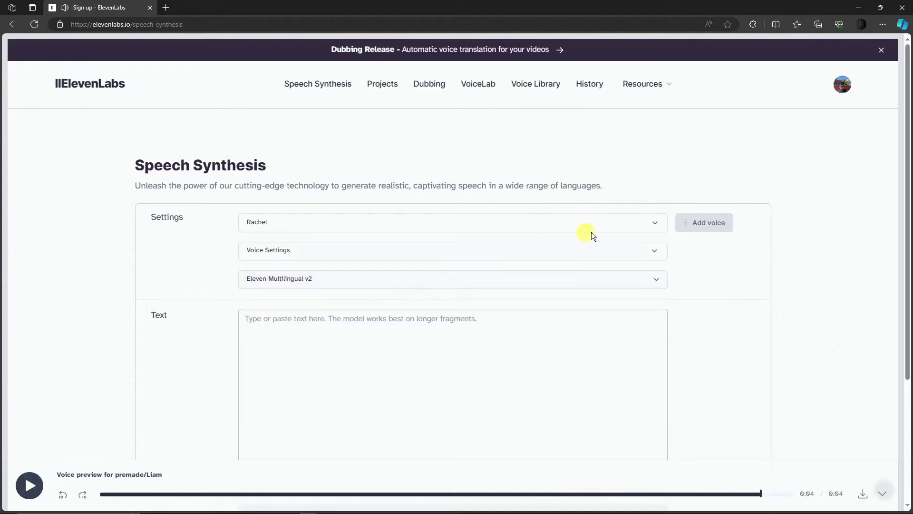
- Select Adam as the voice and expand its Voice Settings sliders
click(659, 222)
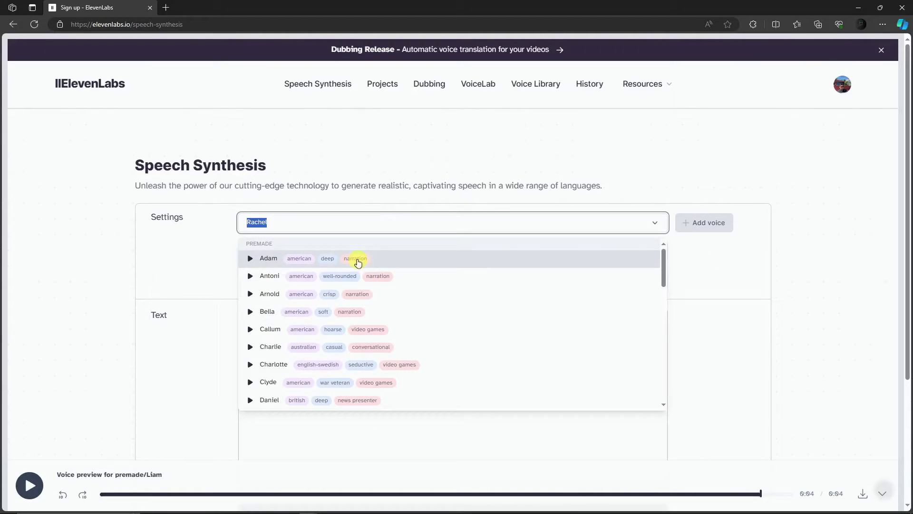
click(357, 258)
click(656, 252)
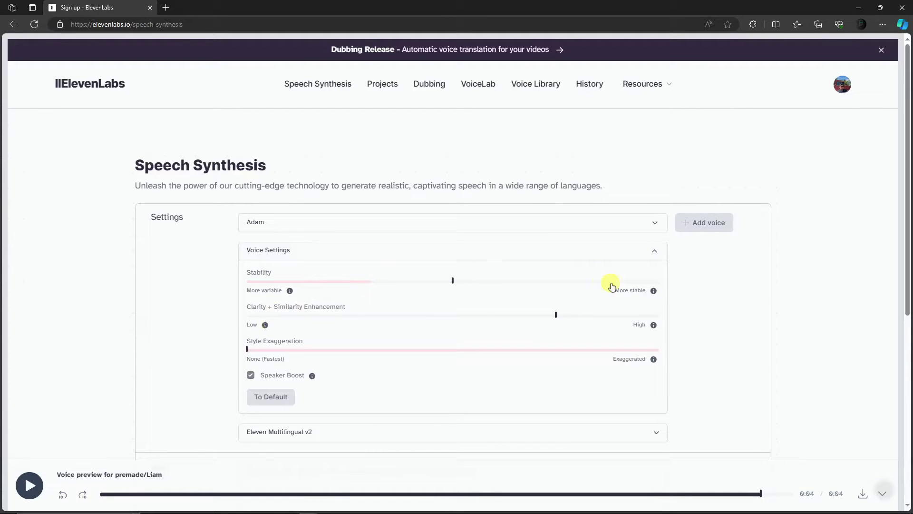
mouse_move(452, 280)
mouse_down()
mouse_move(340, 283)
mouse_move(457, 284)
mouse_up()
mouse_move(555, 319)
mouse_move(245, 350)
scroll(651, 293, down, 3)
click(660, 291)
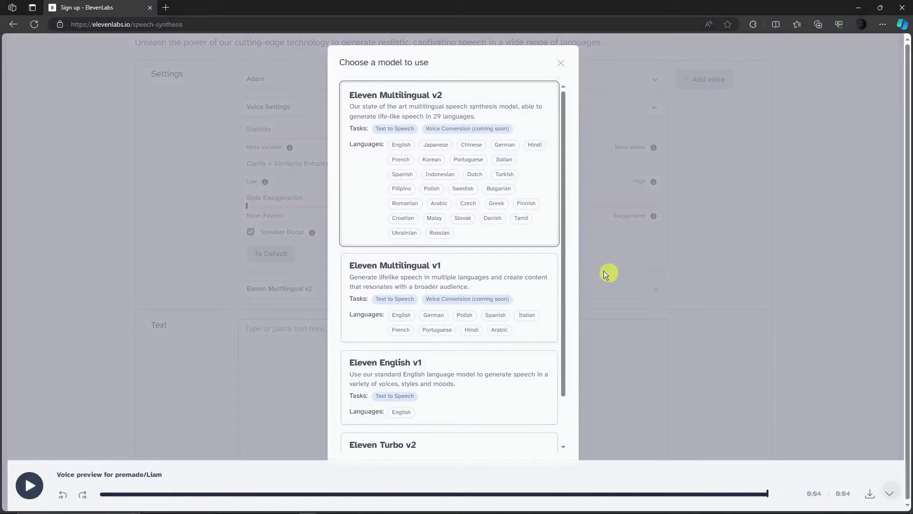
scroll(428, 217, down, 1)
scroll(428, 210, up, 1)
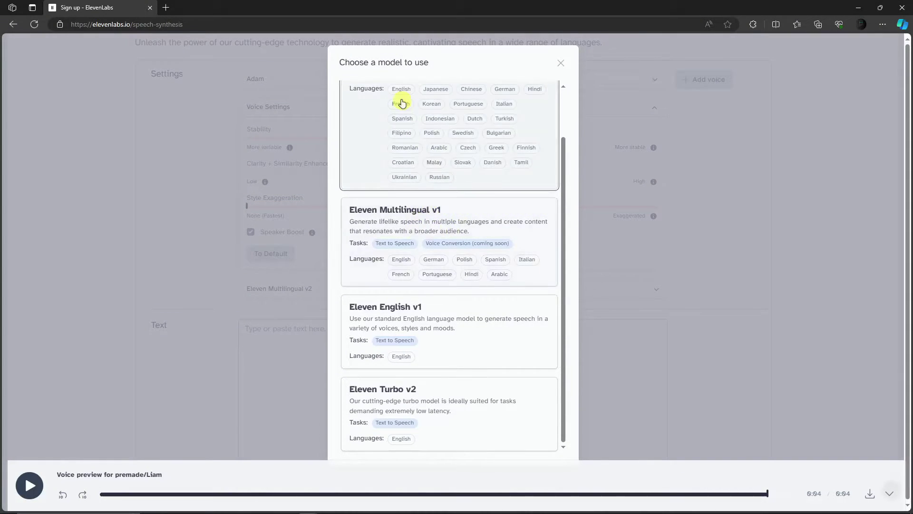
scroll(435, 186, down, 1)
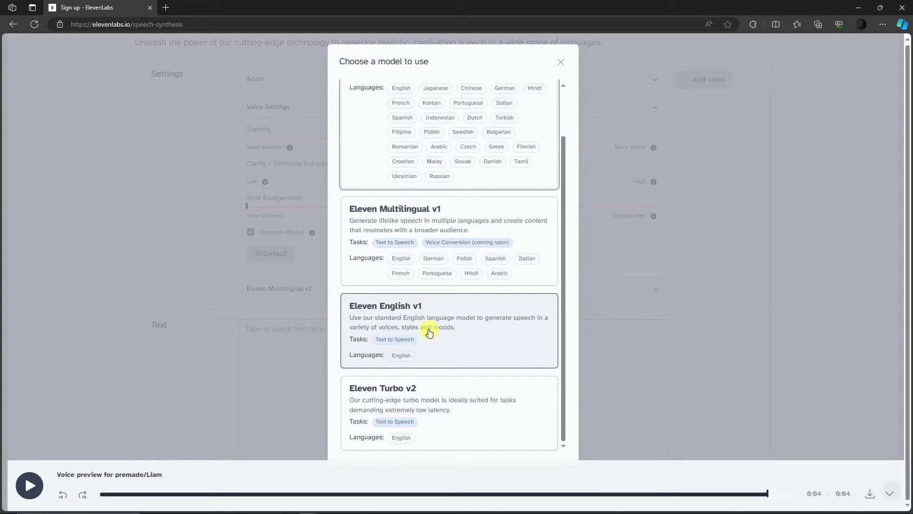
scroll(457, 380, up, 1)
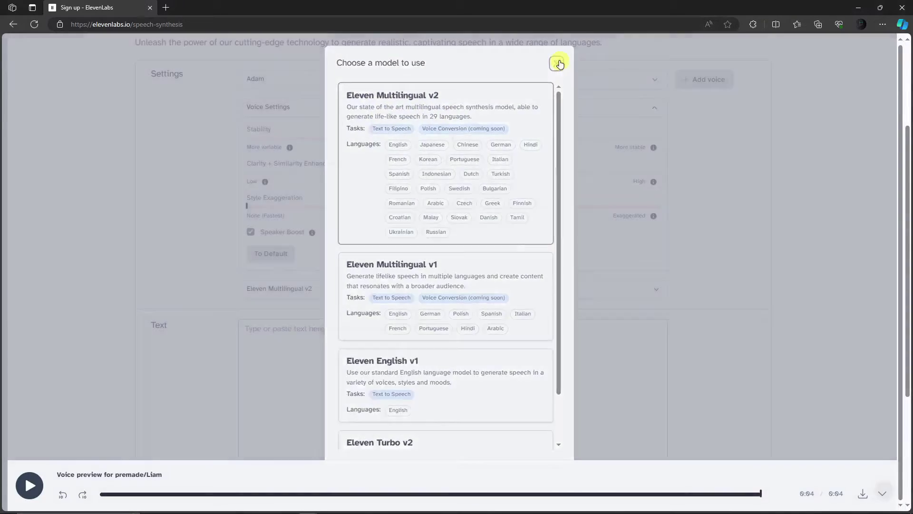
click(560, 64)
scroll(509, 286, down, 4)
click(509, 286)
scroll(508, 281, up, 5)
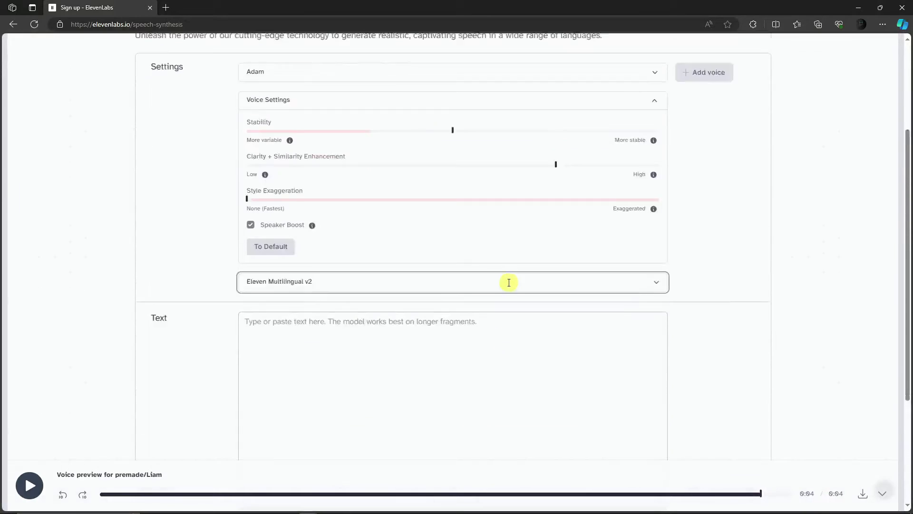
- Enter 'A sample sentence with a very precise notation.' in the Text box, fixing a typo
scroll(481, 375, down, 5)
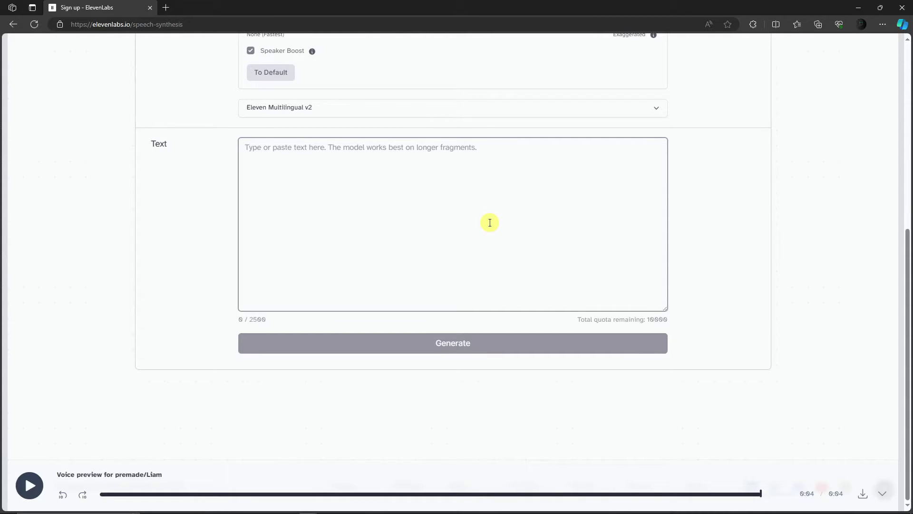
text(A sa)
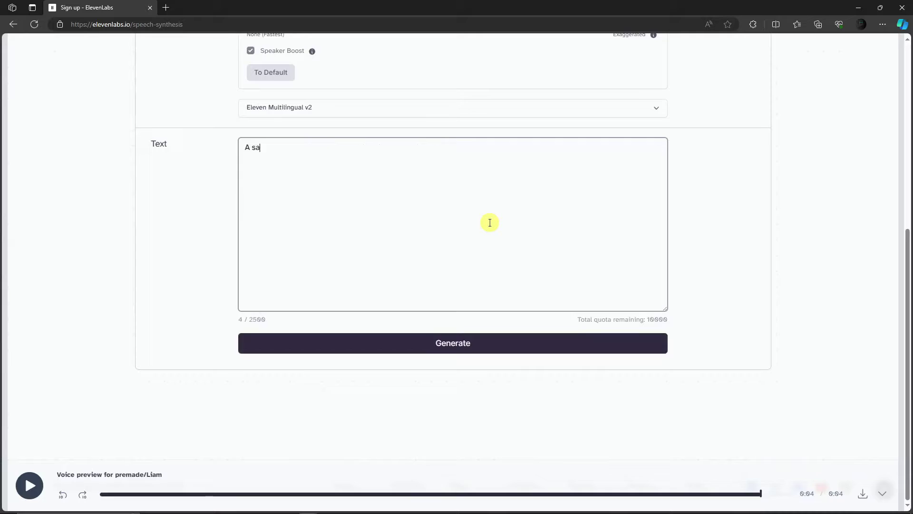
text(mple sentence wit h)
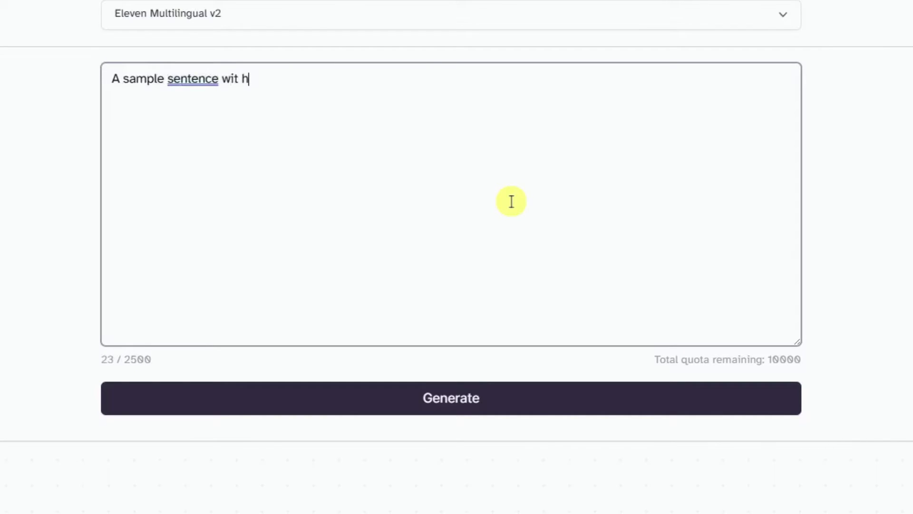
key(BackSpace)
key(BackSpace)
text(h a very pr)
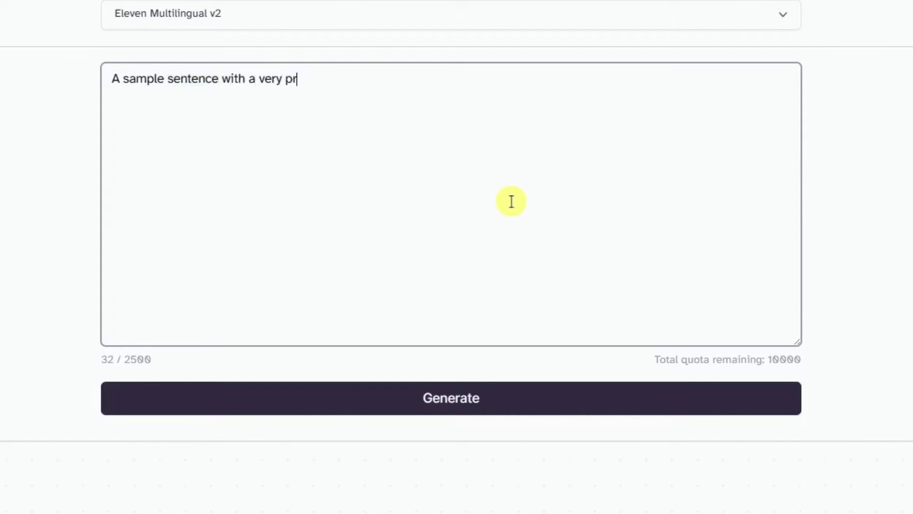
text(ecise notation)
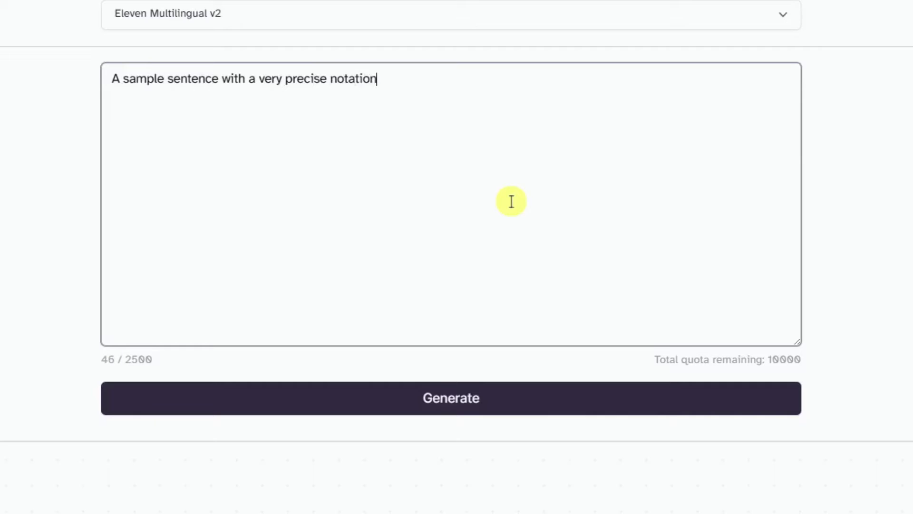
text(.)
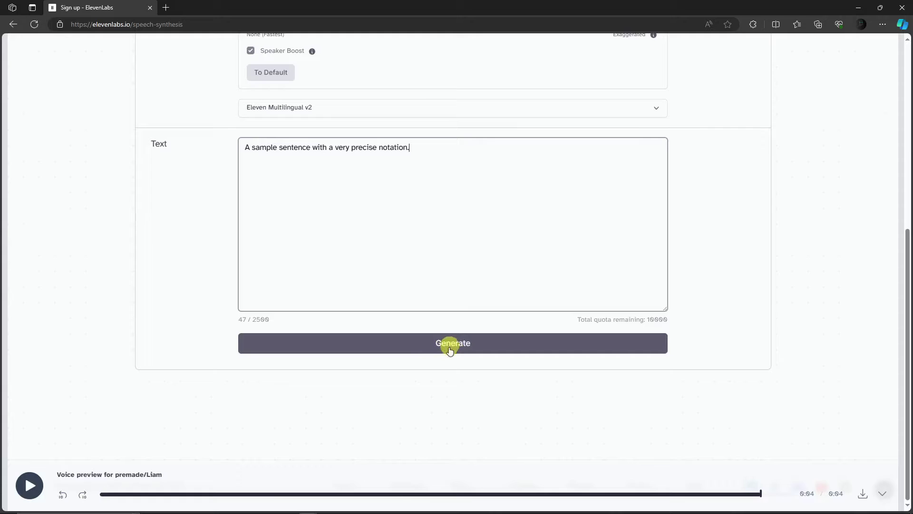
drag(908, 392, 891, 224)
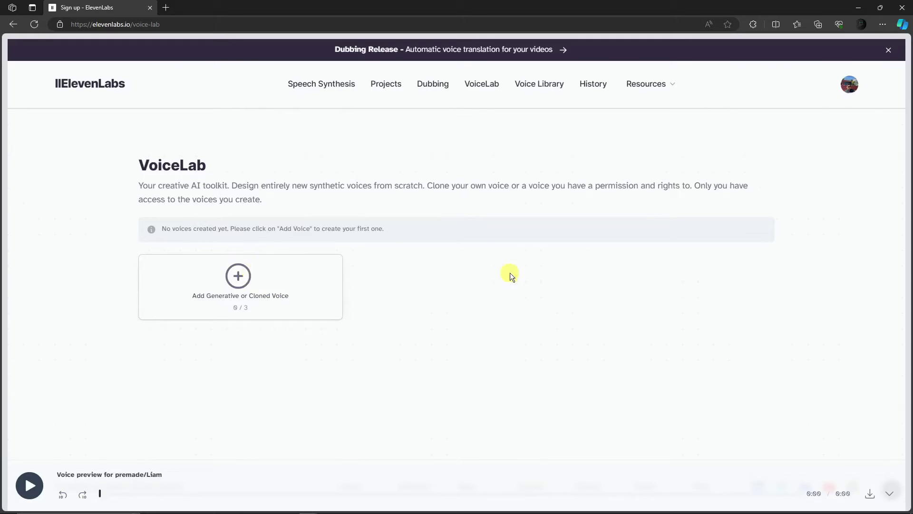
- Start adding a new voice and scroll through community voices like Marcus, Knightley and Alex
click(238, 277)
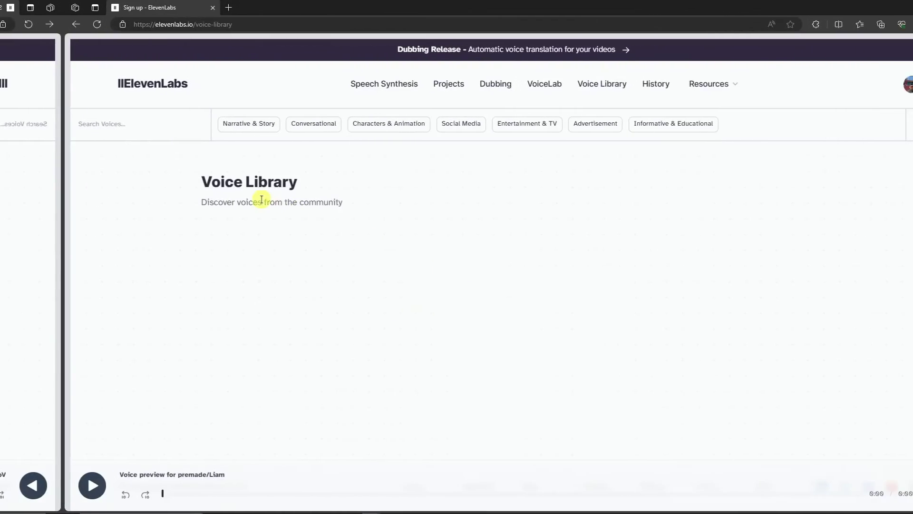
scroll(261, 200, down, 1)
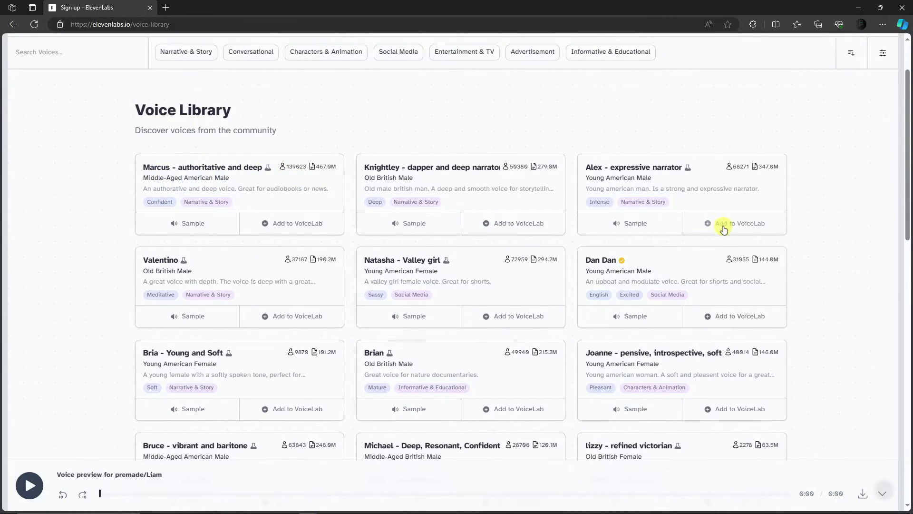
scroll(713, 224, down, 1)
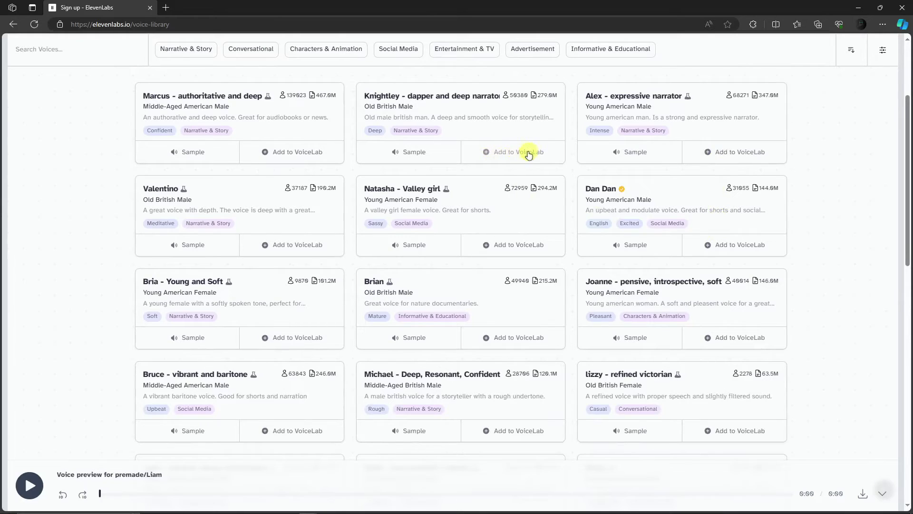
scroll(304, 296, up, 3)
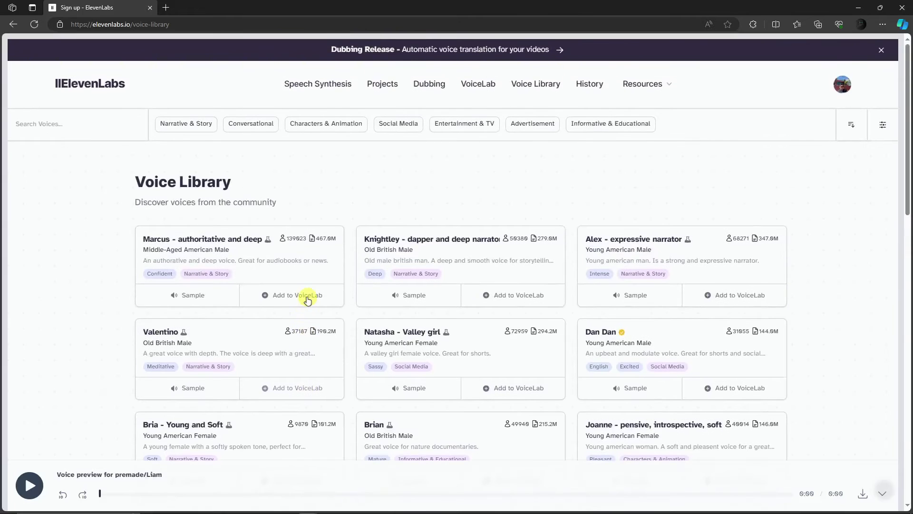
- Open Voice Design in VoiceLab, review Female/Young and the preview text, then close it unused
click(485, 86)
click(238, 274)
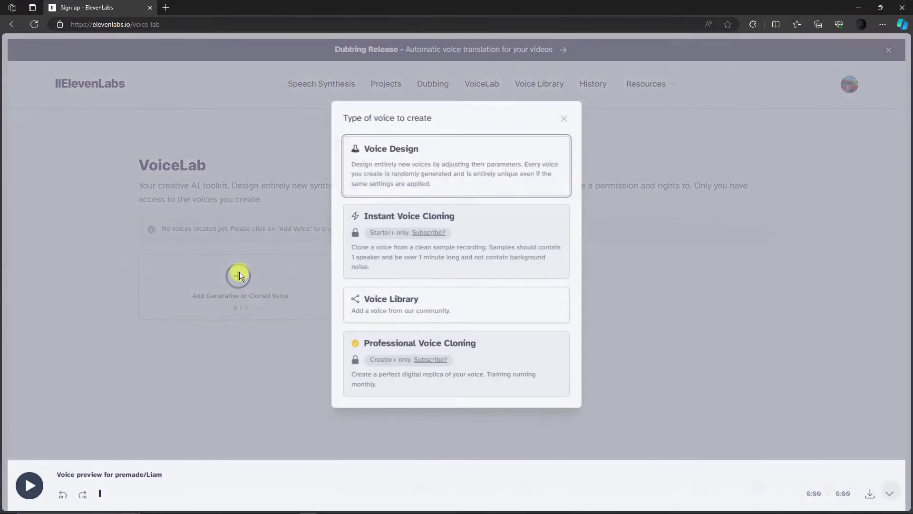
click(396, 149)
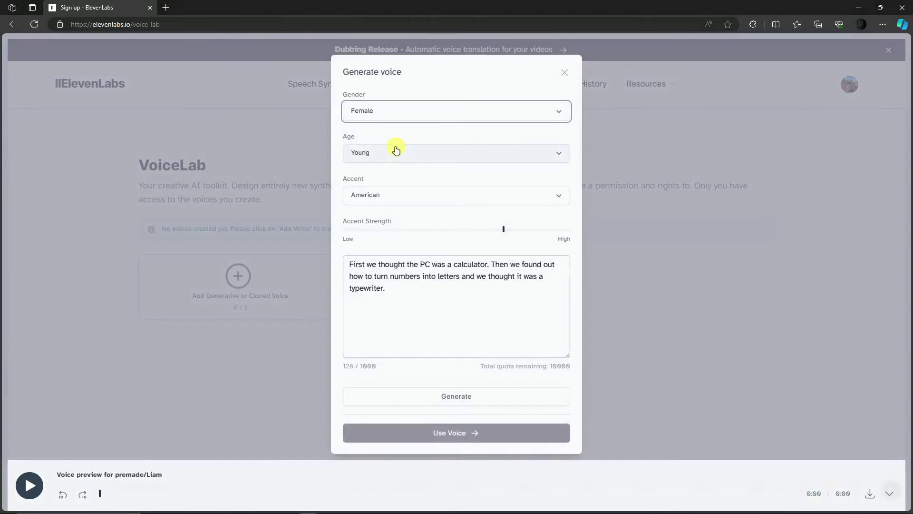
click(562, 109)
click(562, 109)
click(562, 152)
click(561, 153)
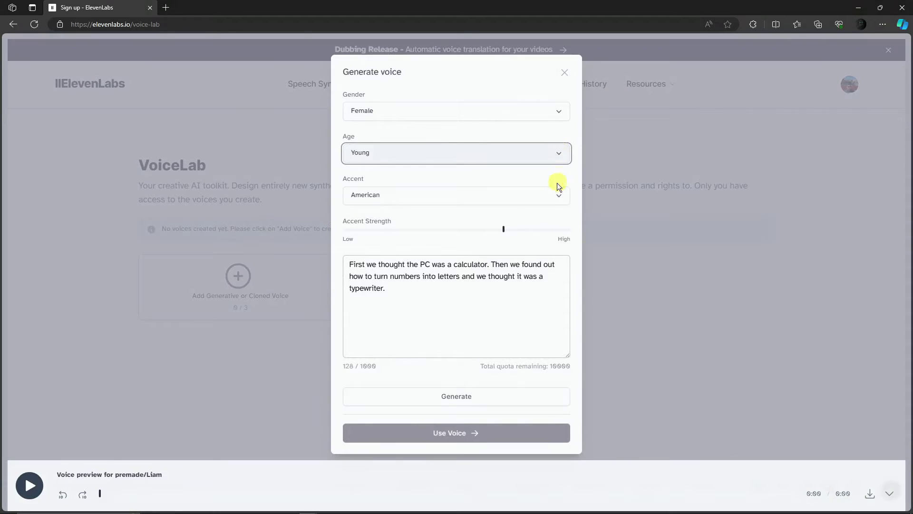
click(397, 307)
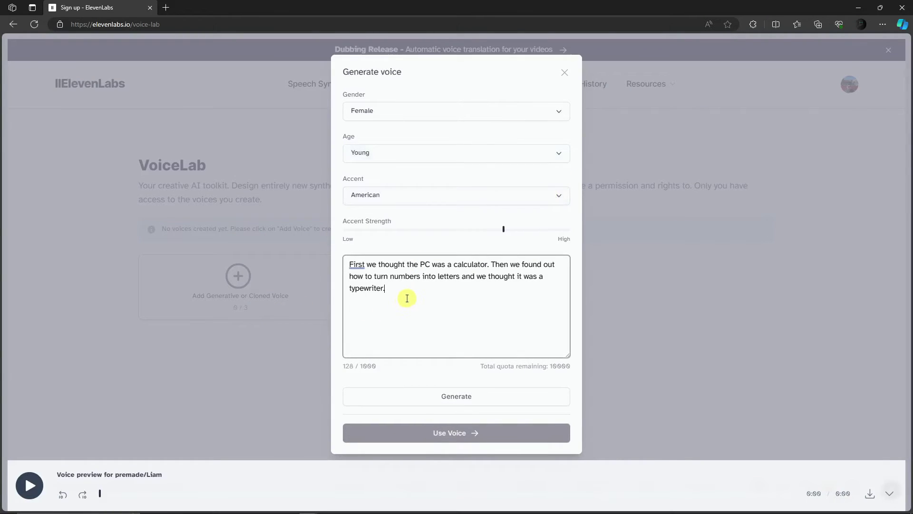
drag(414, 295, 351, 263)
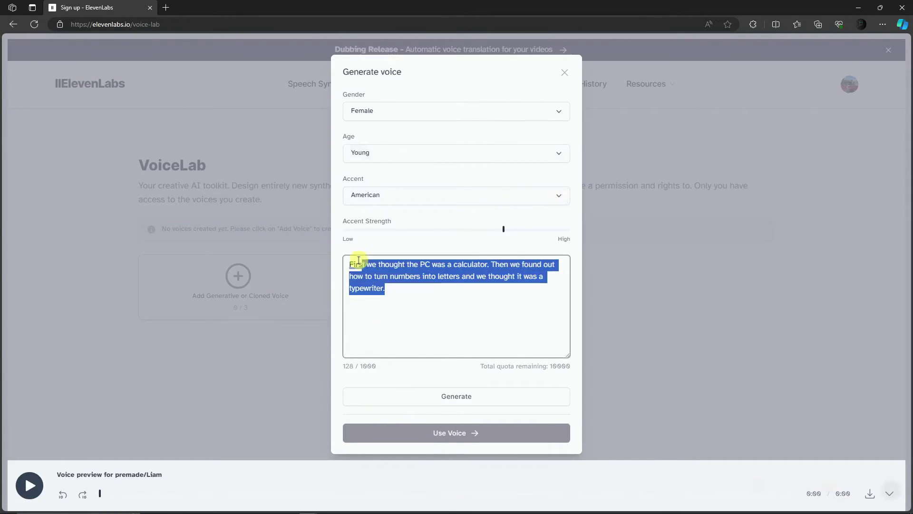
click(415, 291)
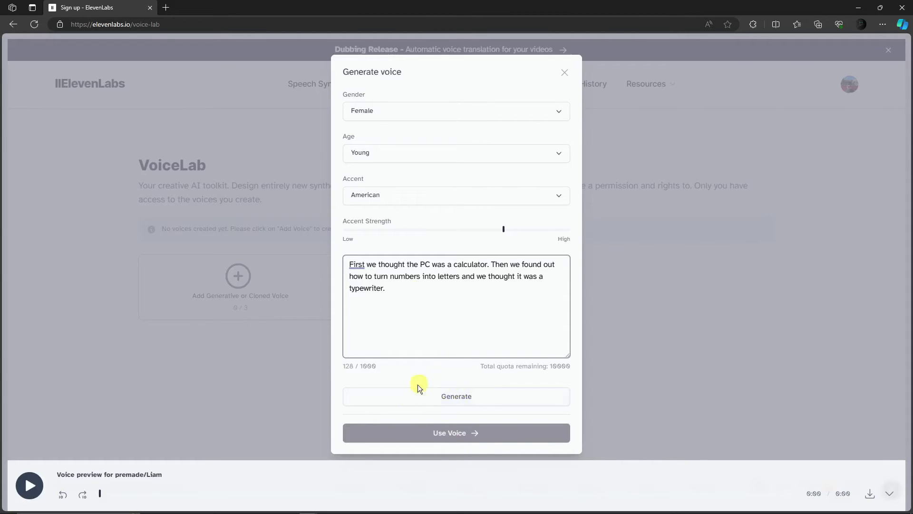
click(565, 72)
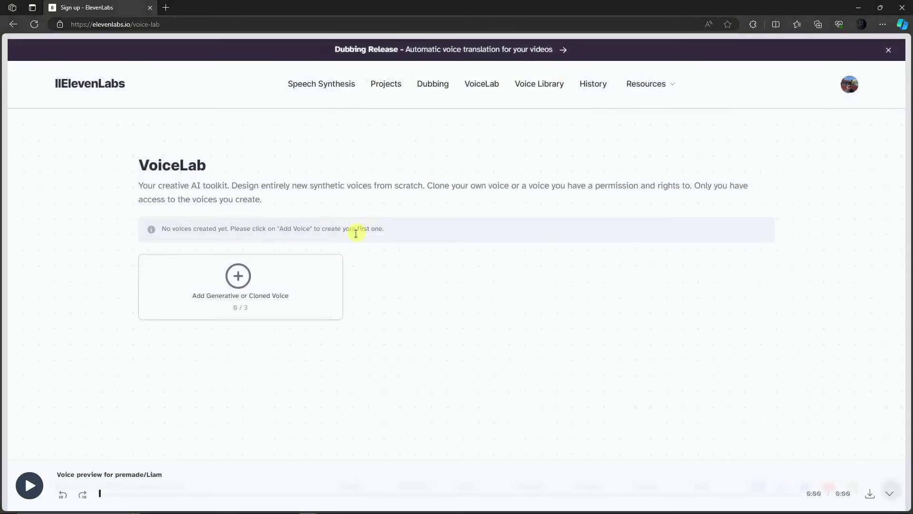
- Generate the sample sentence as speech with the Adam voice on Speech Synthesis
click(312, 81)
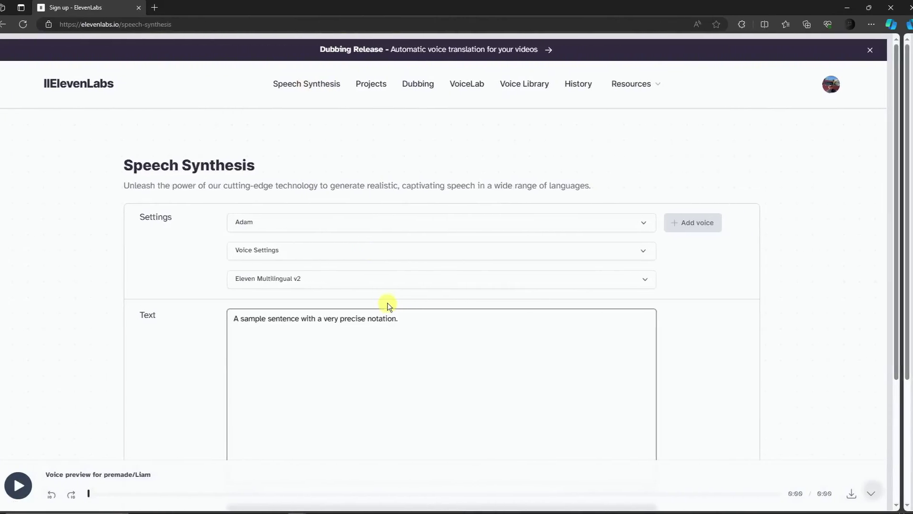
scroll(399, 292, down, 3)
scroll(456, 224, up, 3)
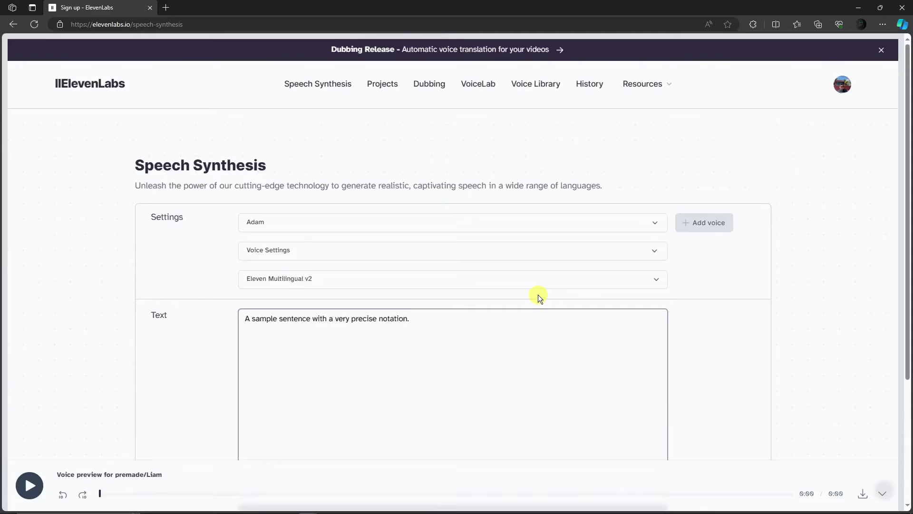
scroll(538, 295, down, 3)
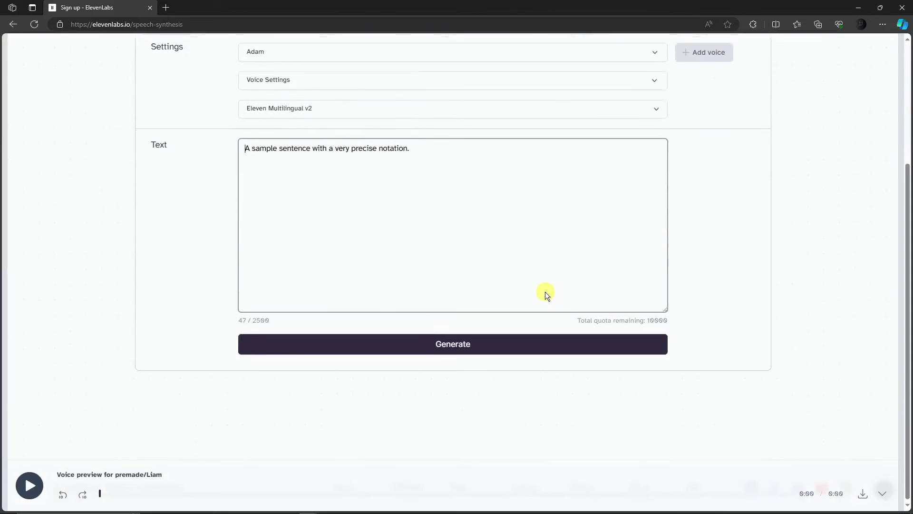
click(497, 347)
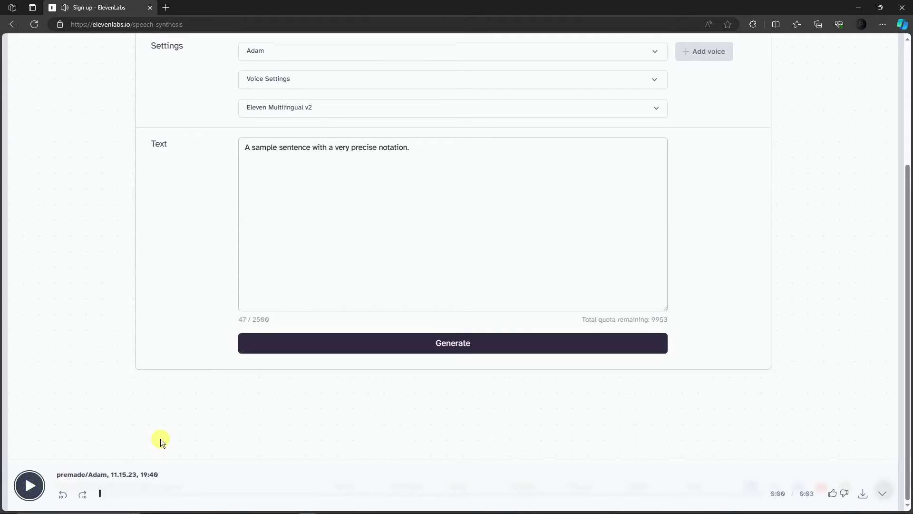
- Select the sample sentence in the text box
scroll(192, 444, up, 3)
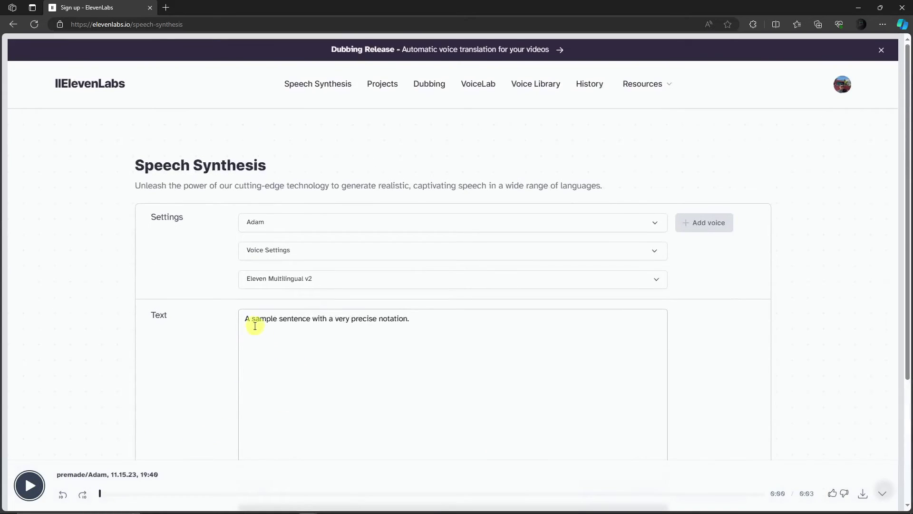
drag(245, 319, 431, 320)
scroll(442, 333, down, 3)
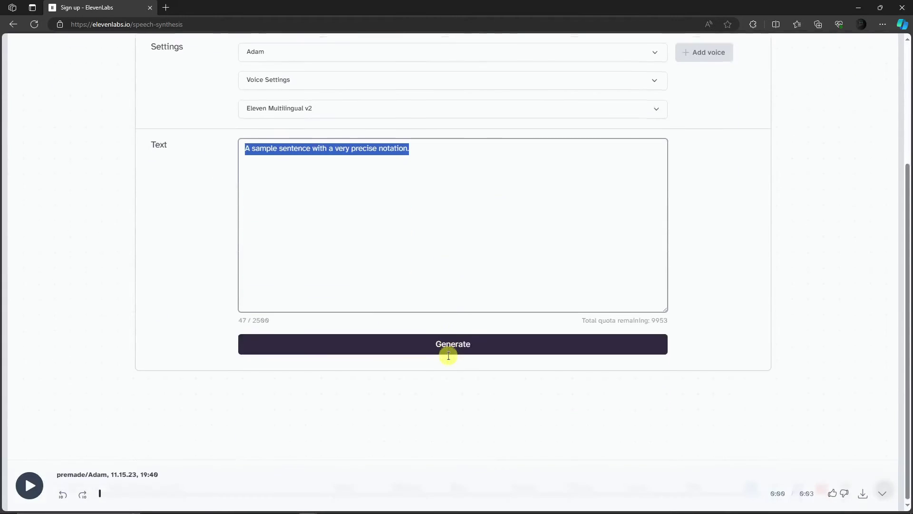
mouse_move(427, 149)
mouse_down()
mouse_move(217, 150)
mouse_move(409, 149)
mouse_up()
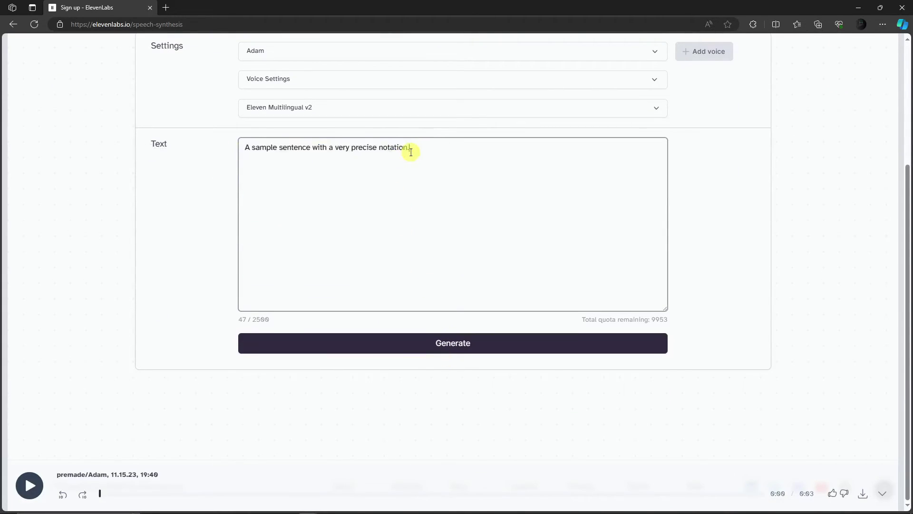
- Replace the text with 'Apple is red and banana is yellow.' and generate it as Adam speech
key(ctrl+a)
text(Apple is red)
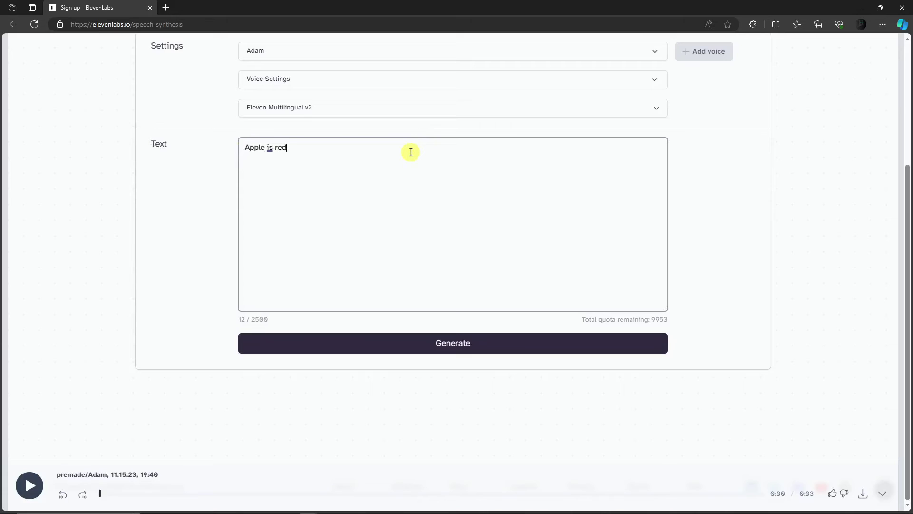
text( and banana is yellow.)
click(479, 342)
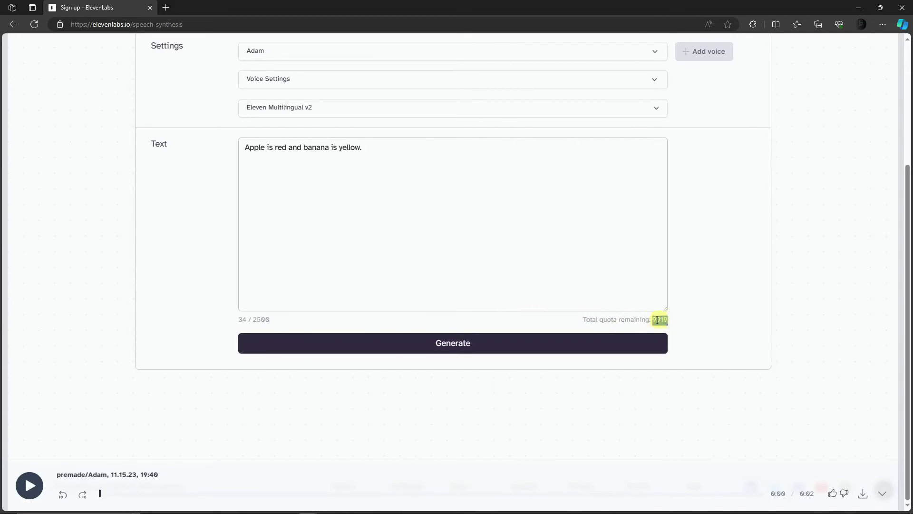
scroll(348, 310, up, 3)
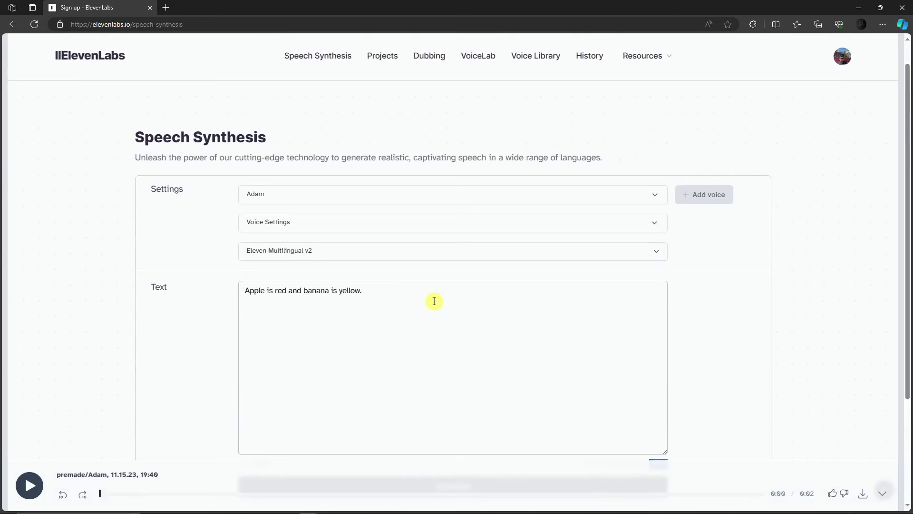
click(434, 301)
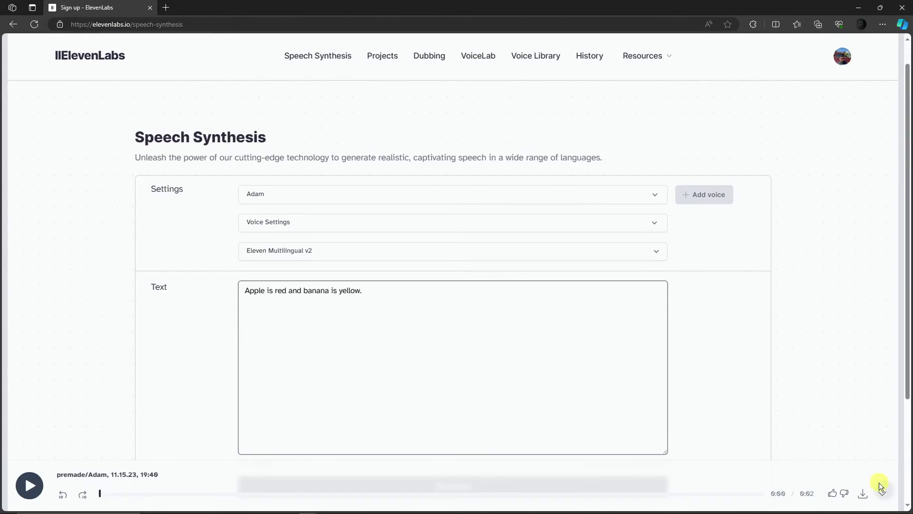
- Download the latest Adam clip of the apple and banana sentence as an mp3
click(863, 495)
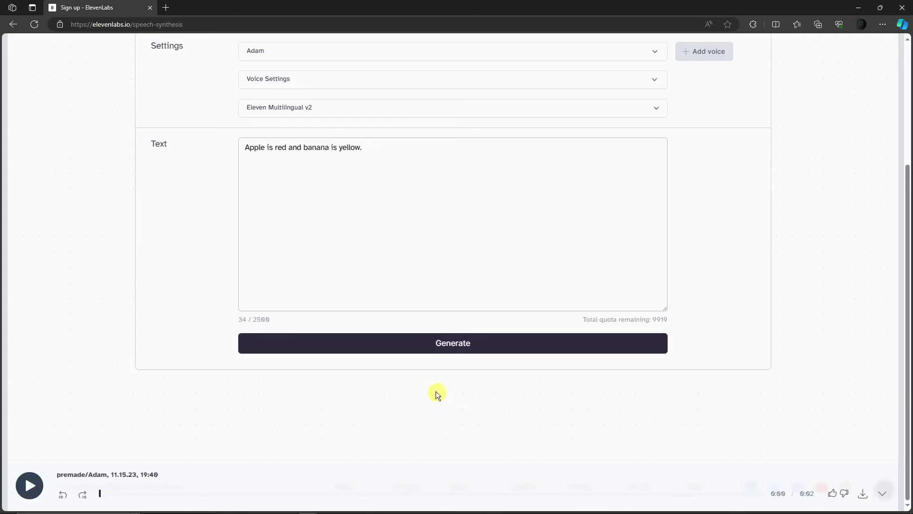
scroll(412, 435, up, 4)
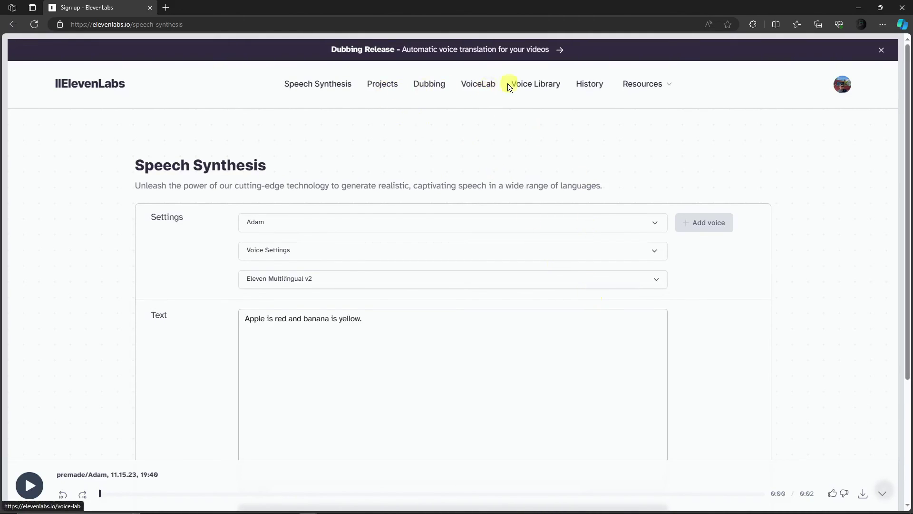
scroll(500, 368, down, 3)
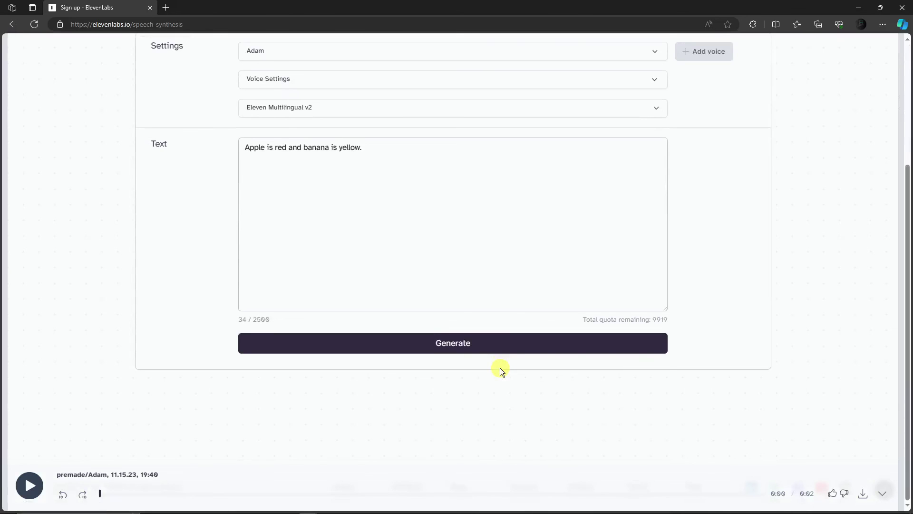
scroll(500, 368, up, 3)
scroll(500, 367, down, 3)
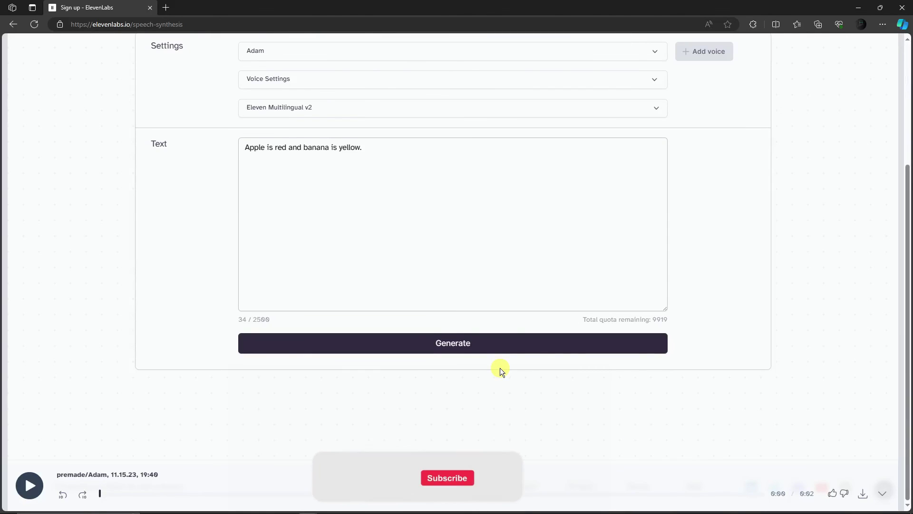
scroll(500, 367, up, 3)
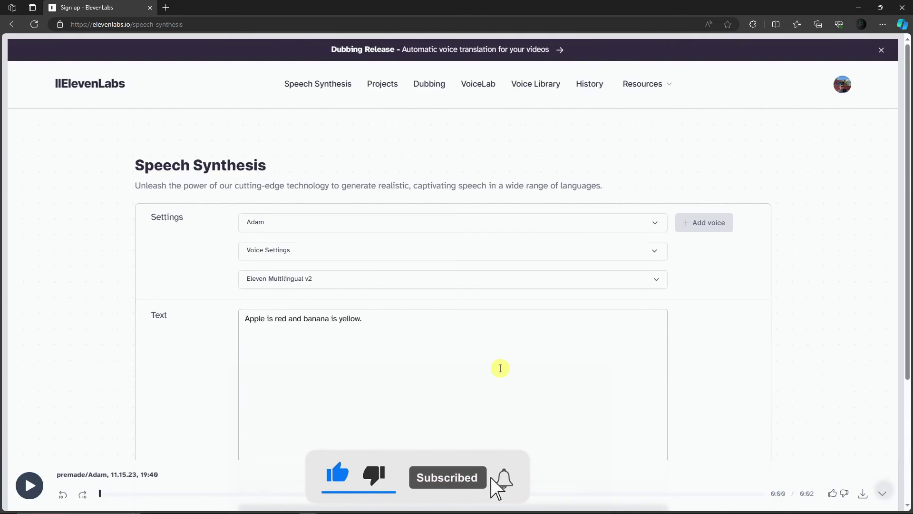
scroll(501, 368, down, 3)
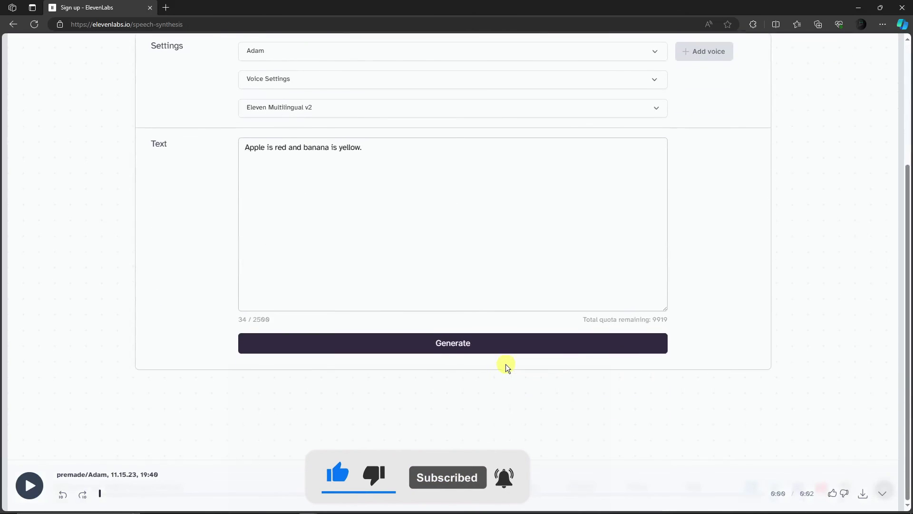